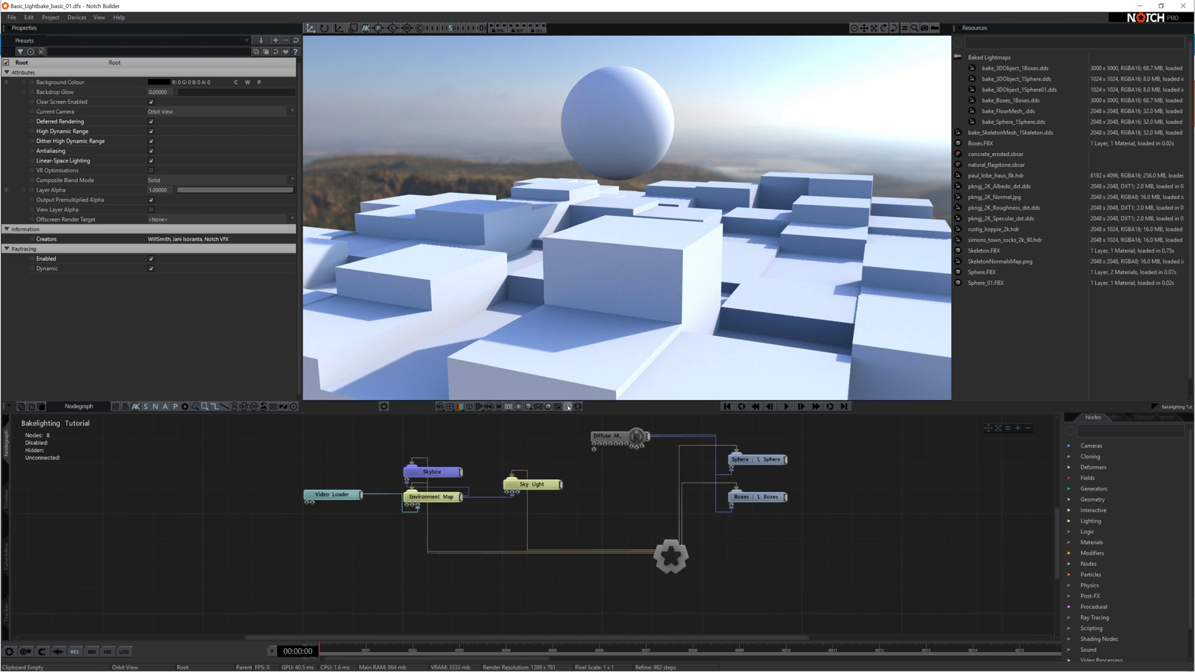
Step: Examine the raytraced lighting and shadows on the sphere and boxes from several angles and distances
left_click(568, 407)
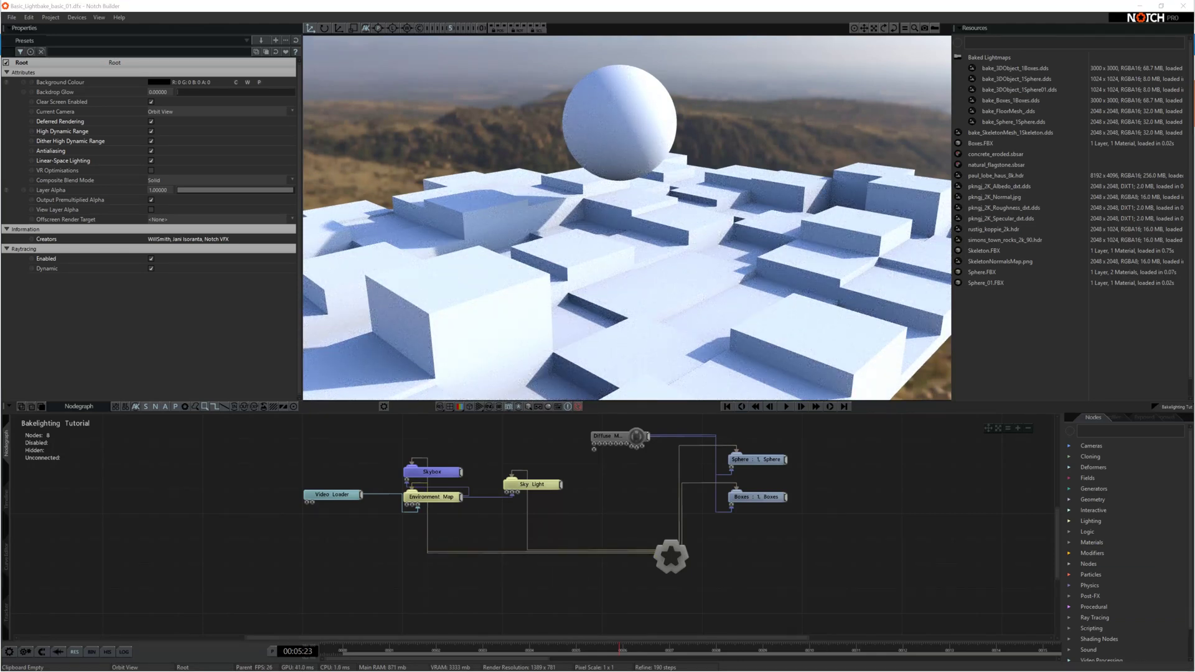
left_click(694, 234)
left_click_drag(842, 282, 666, 321)
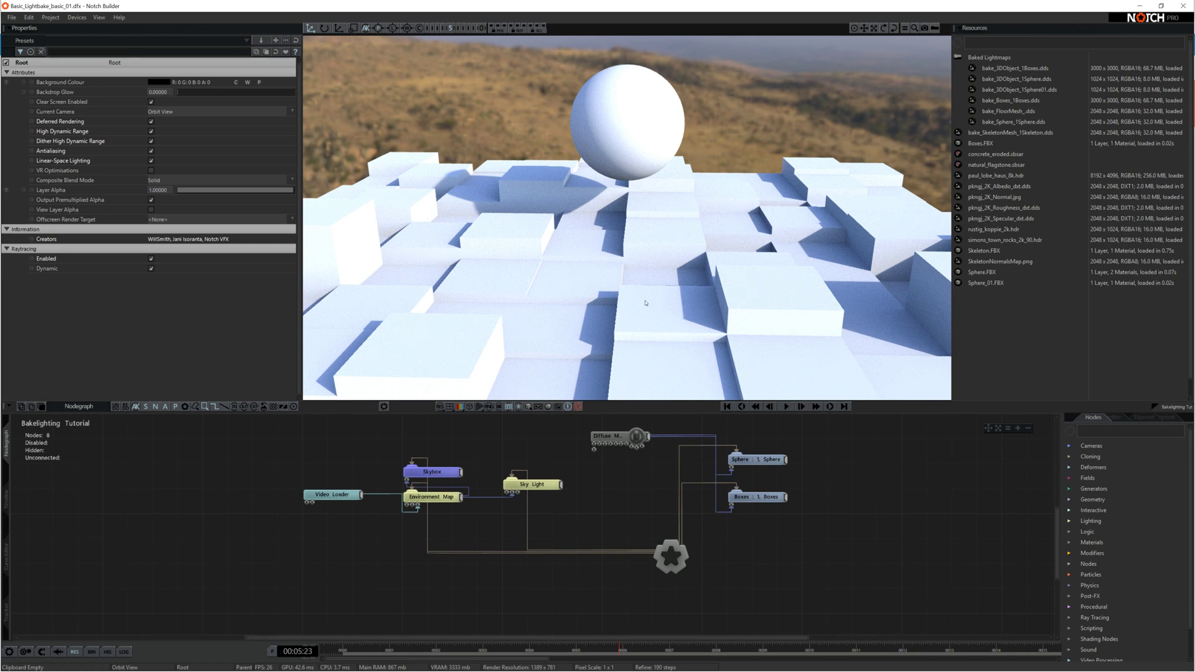
left_click_drag(641, 298, 709, 365)
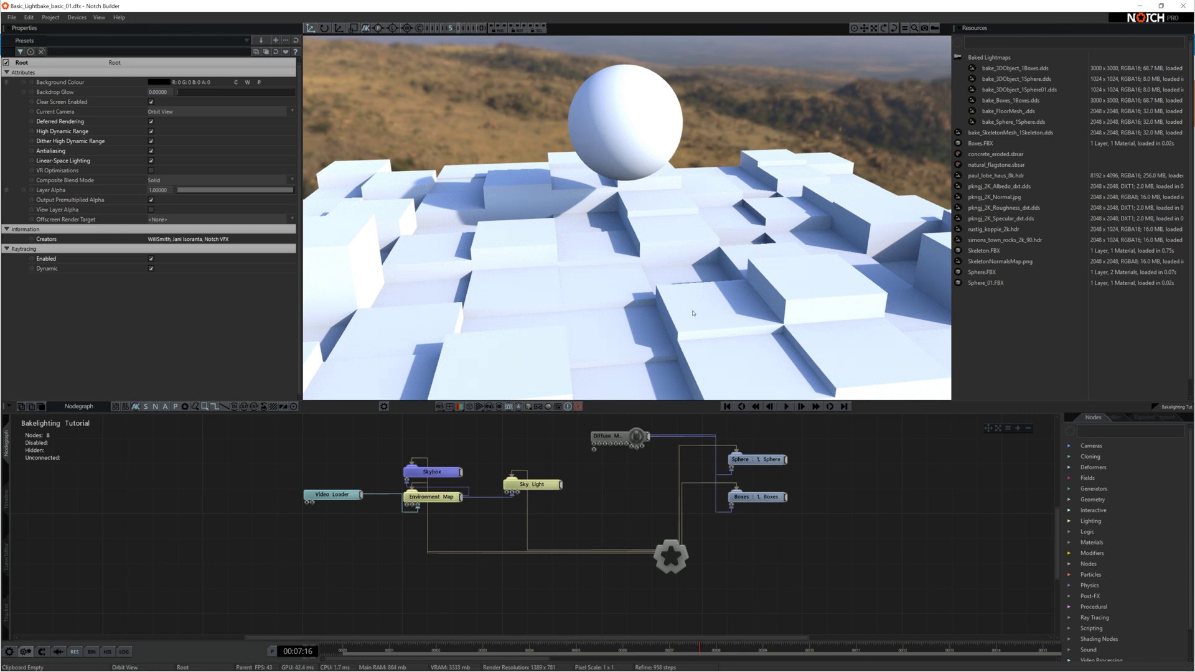
left_click_drag(669, 349, 640, 325)
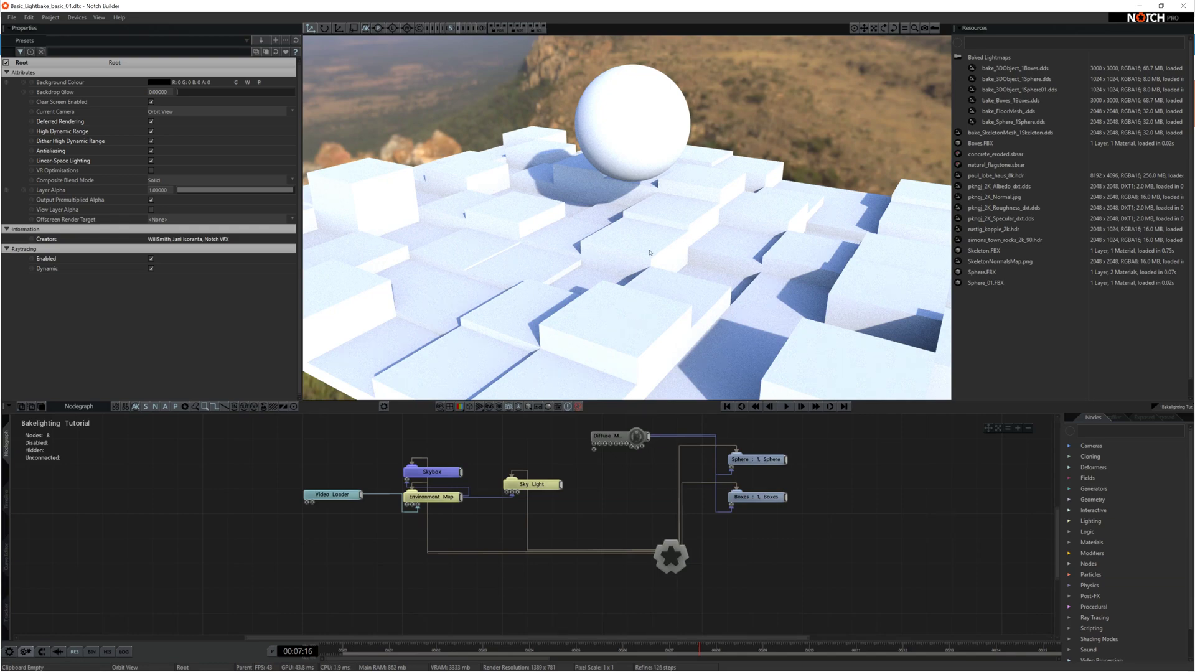
left_click_drag(658, 261, 704, 306)
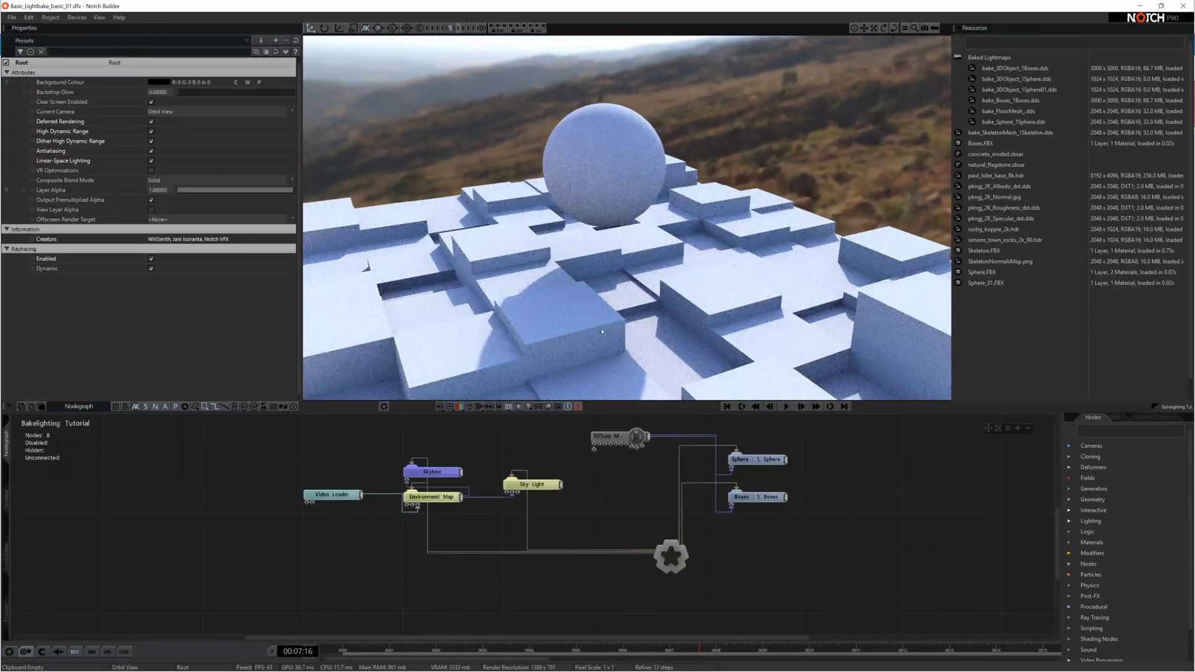
mouse_move(611, 326)
left_mouse_down()
mouse_move(622, 330)
mouse_move(618, 320)
left_mouse_up()
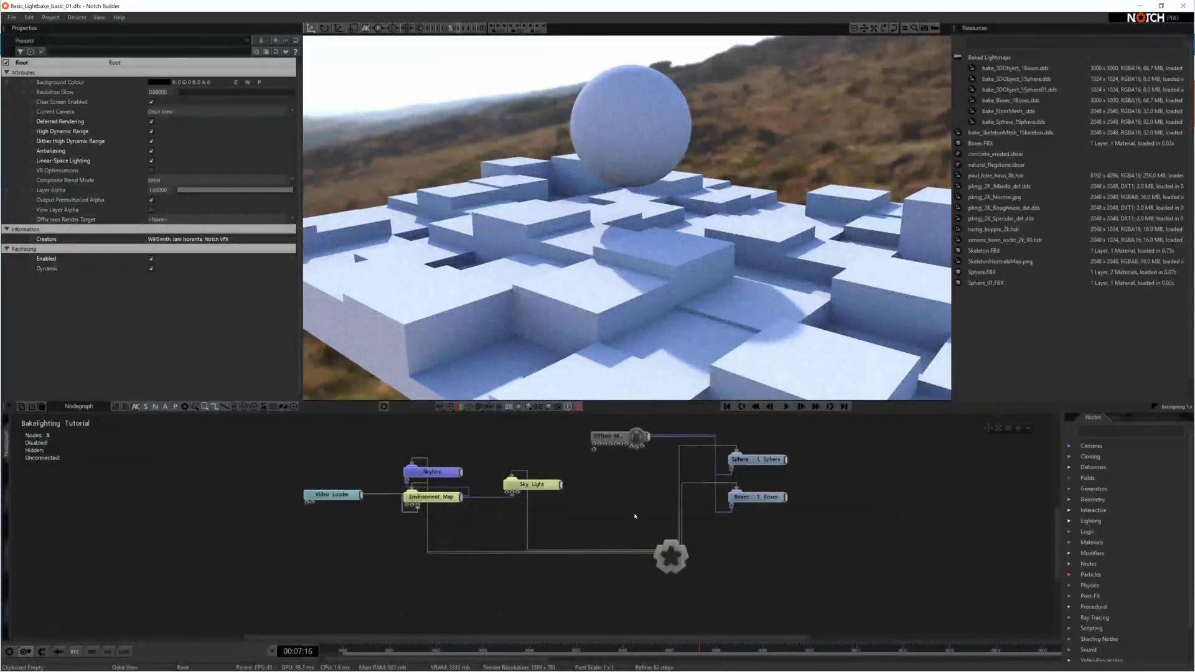
left_click_drag(690, 322, 648, 311)
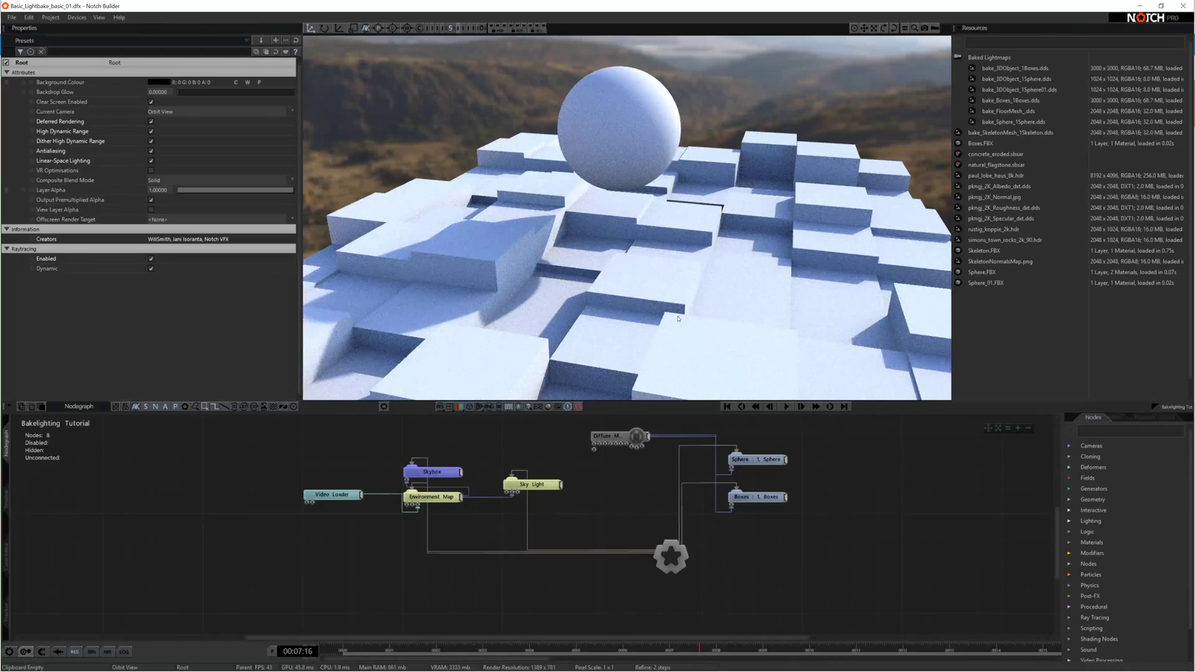
left_click_drag(715, 308, 445, 191)
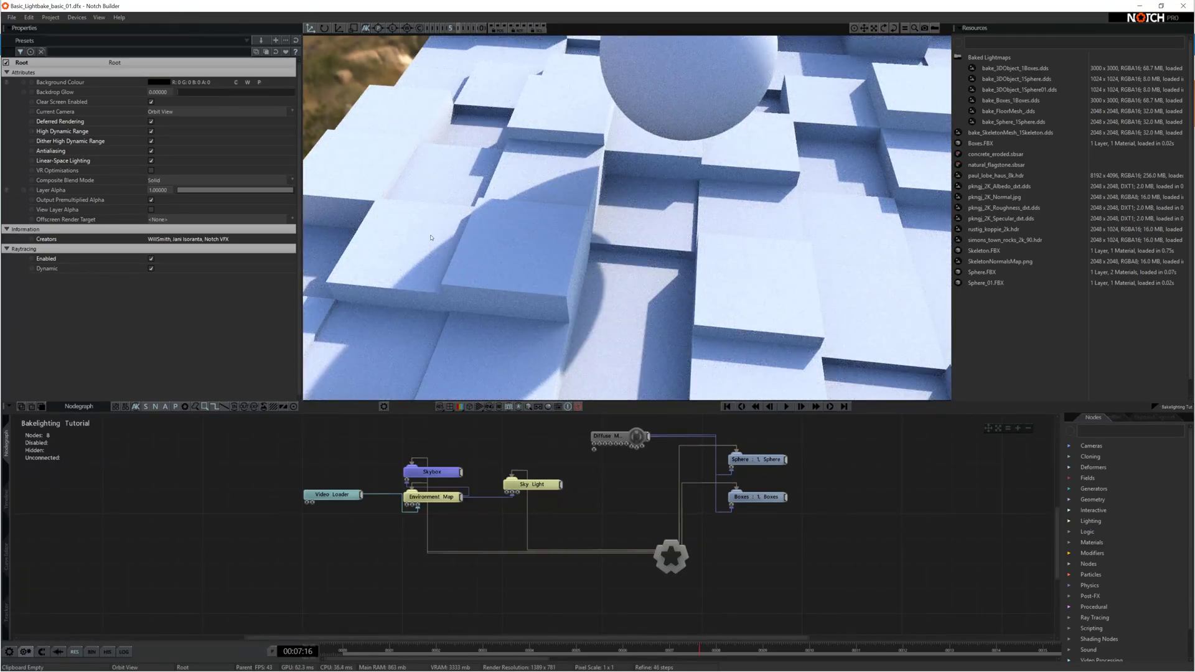
left_click_drag(505, 260, 640, 234)
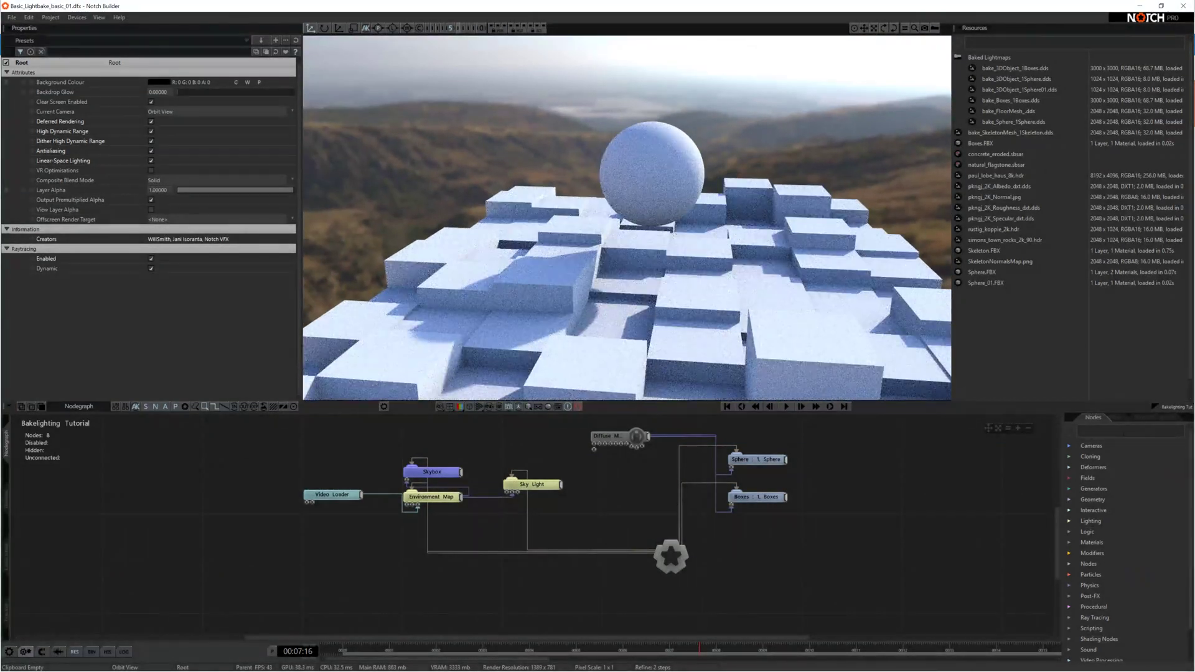
Step: Add a Bake Lighting To Object node and place it beside the Sphere node
type("bake")
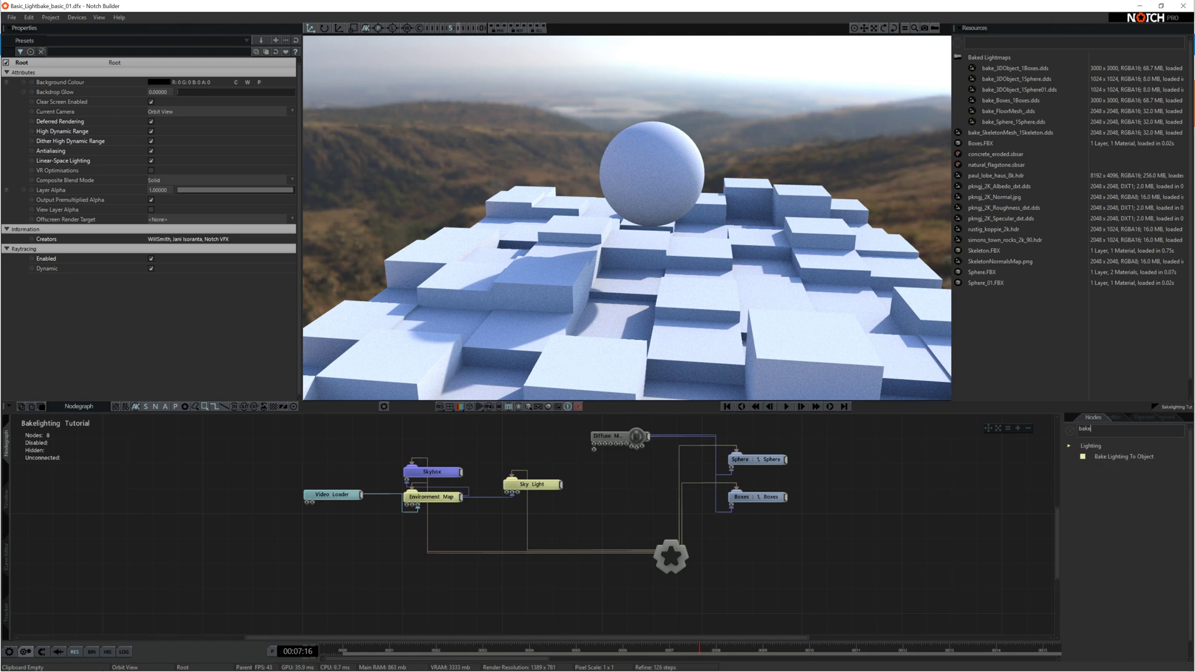
double_click(1124, 456)
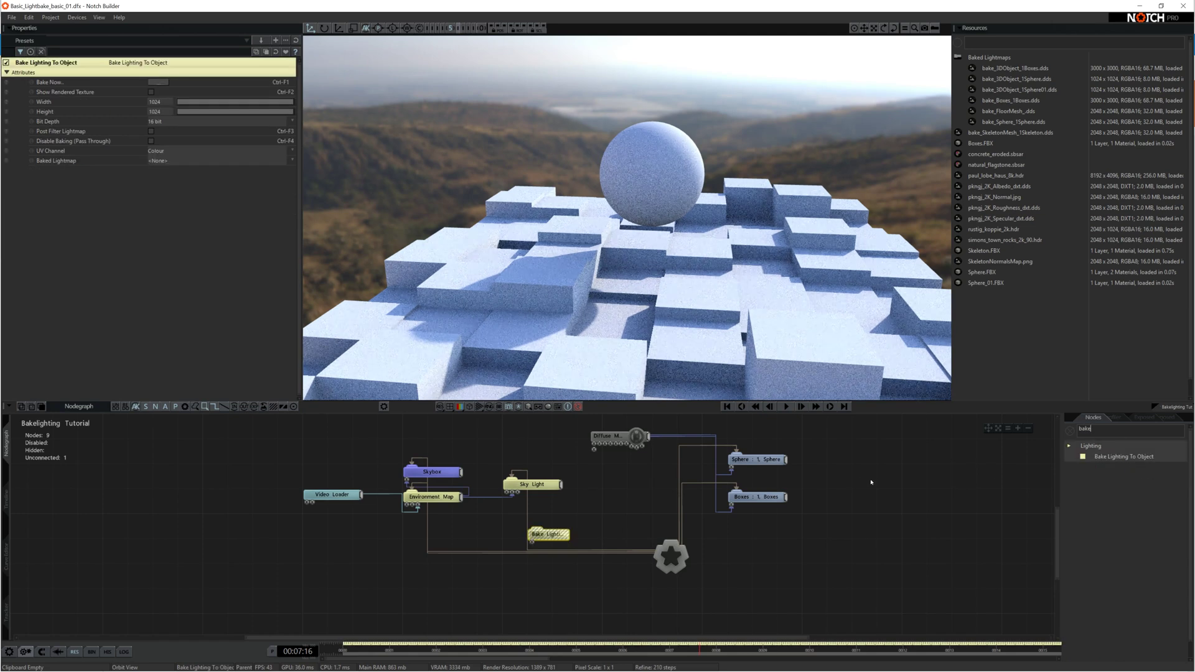
double_click(1132, 459)
double_click(1128, 458)
left_click_drag(1128, 458, 837, 460)
Step: Duplicate the bake node beside the Boxes node and connect the Sphere and Boxes outputs each to their own bake node
key("ctrl+c")
key("ctrl+v")
left_click_drag(863, 479, 838, 503)
left_click_drag(787, 459, 819, 460)
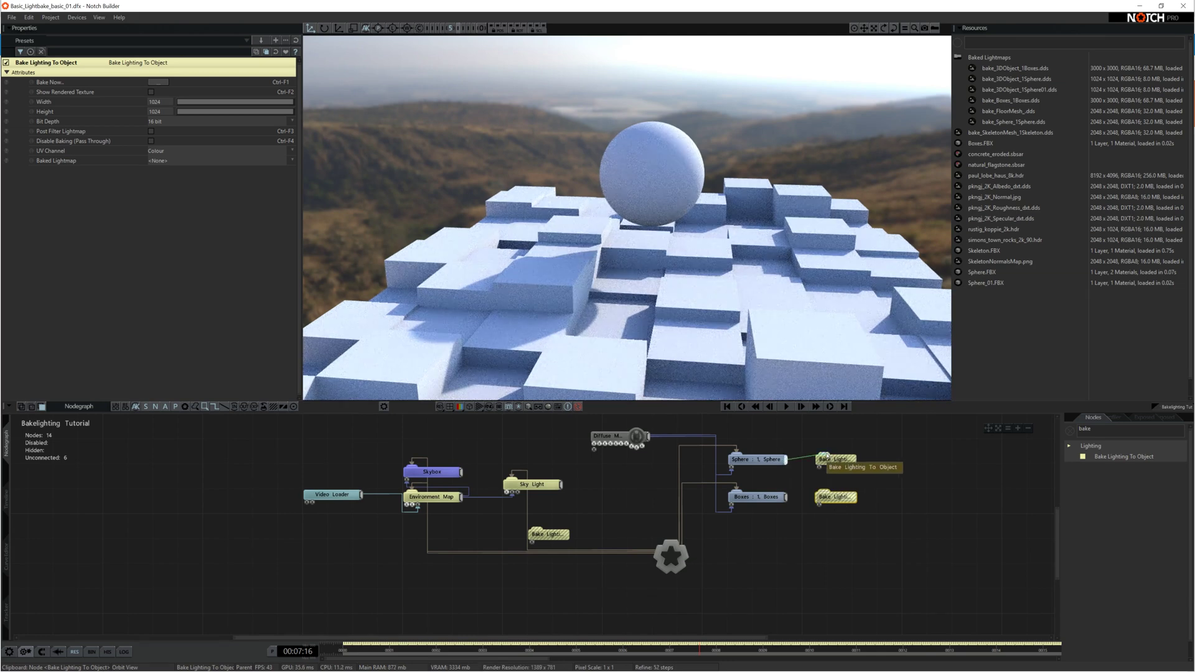
left_click_drag(787, 497, 819, 498)
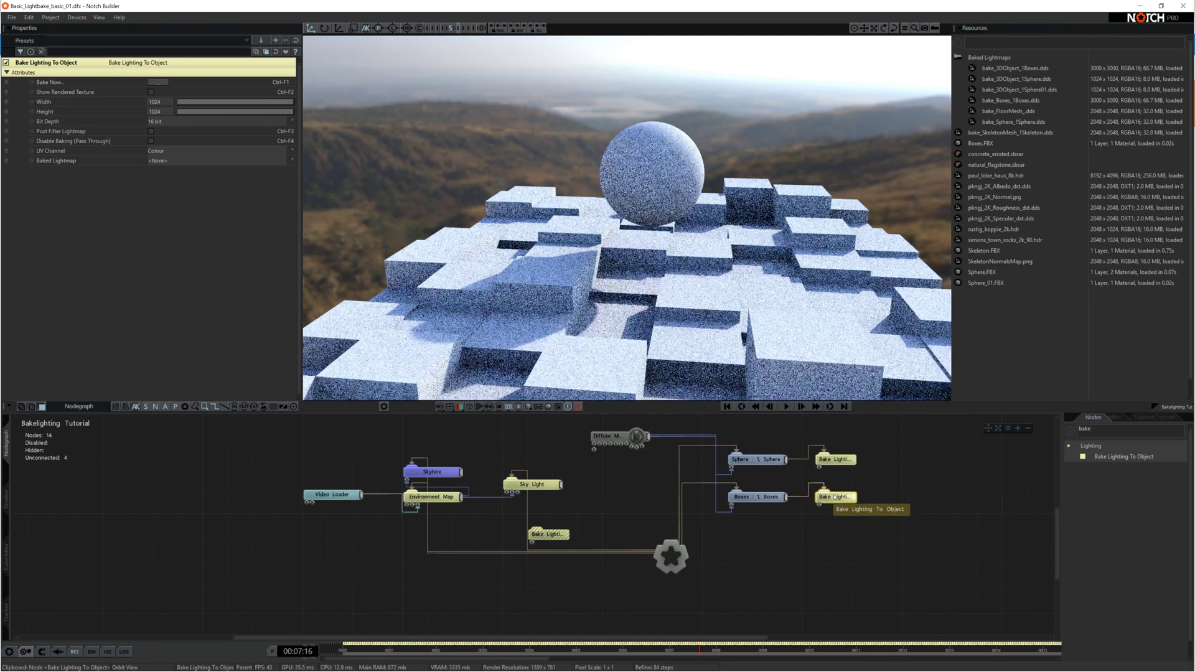
Step: Examine the Sphere node's UV sets and its bake node's post filter, UV channel and baked lightmap options
left_click(764, 460)
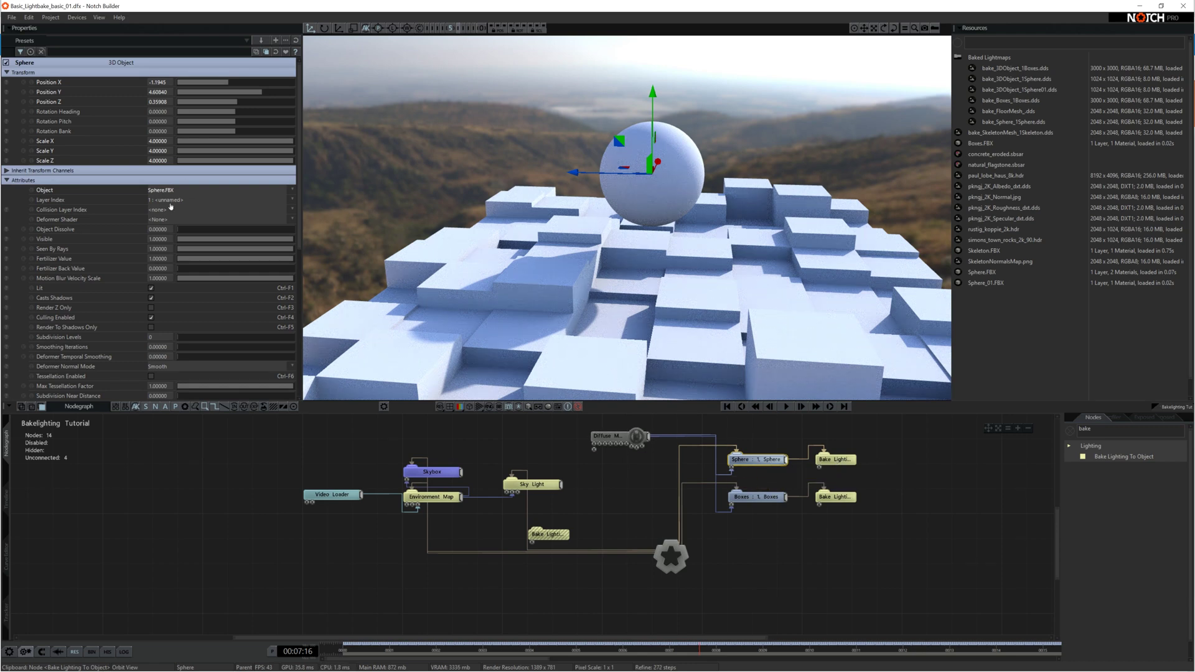
scroll(180, 212, "down", 5)
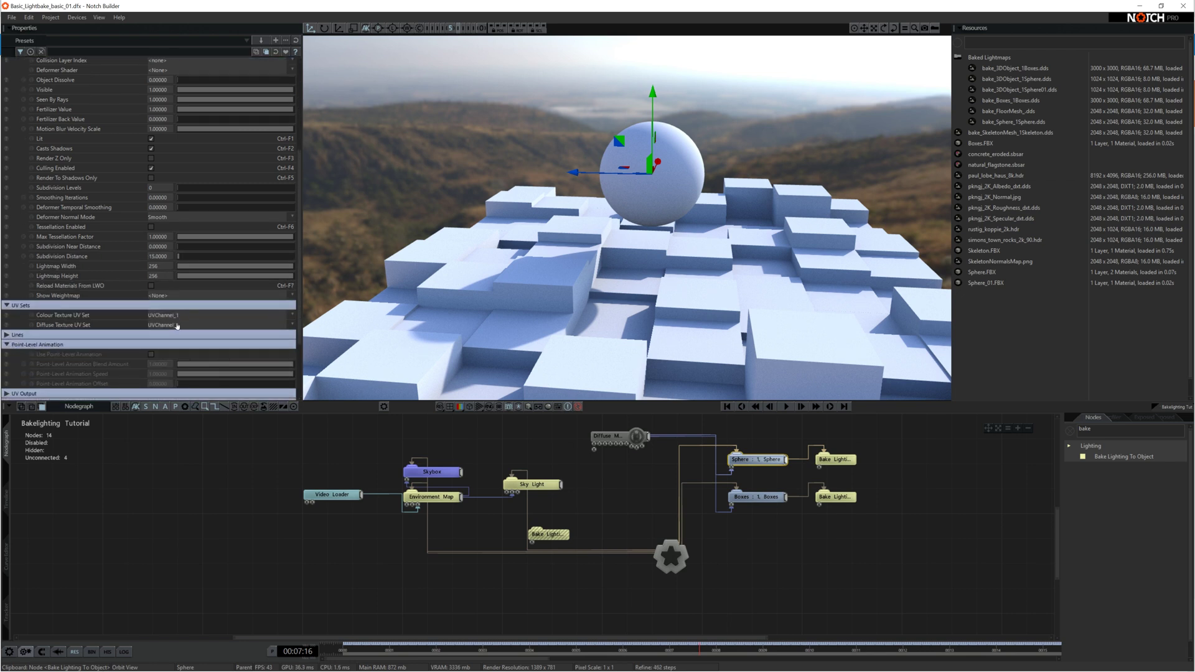
left_click(837, 460)
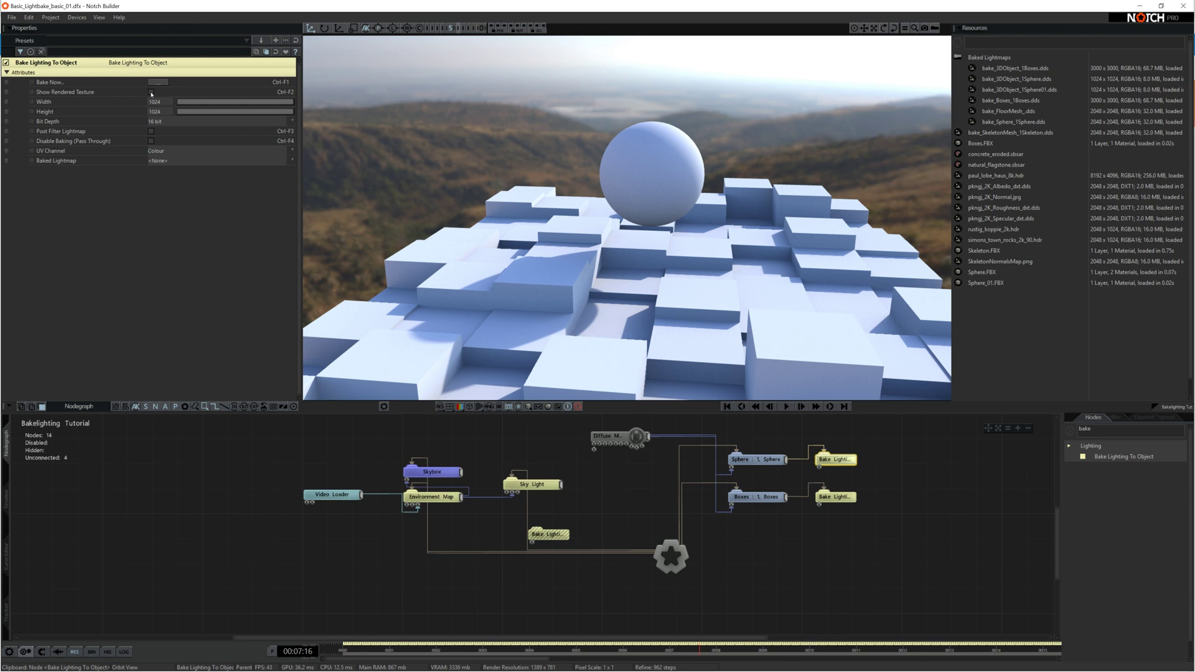
left_click(151, 92)
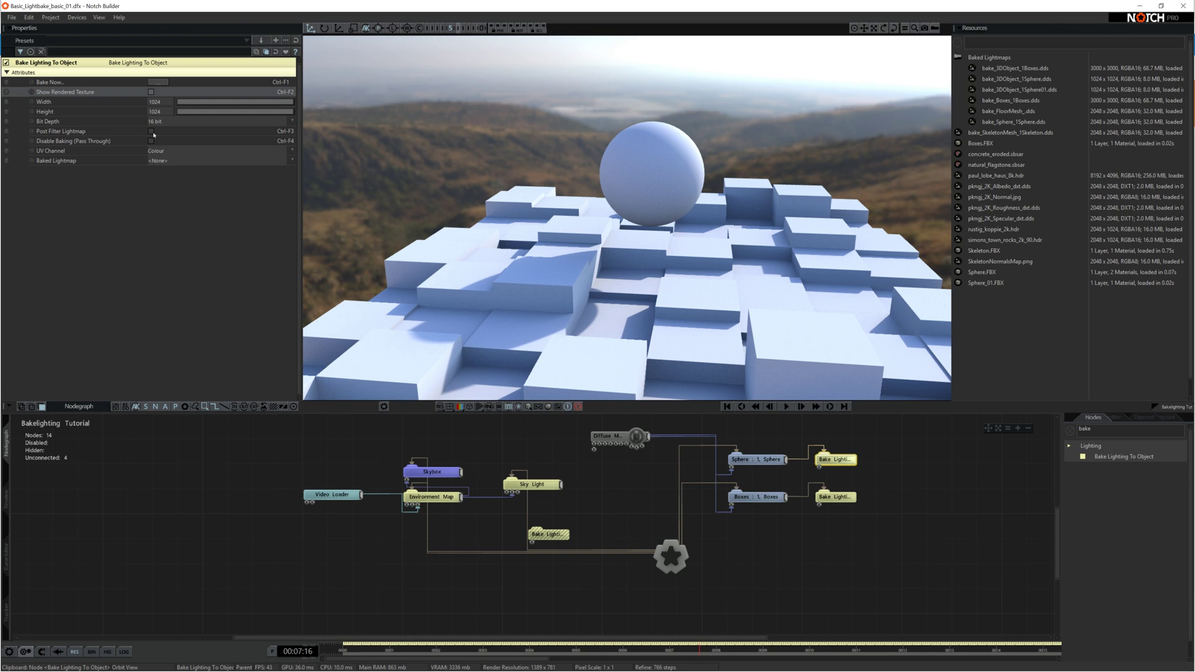
left_click(152, 132)
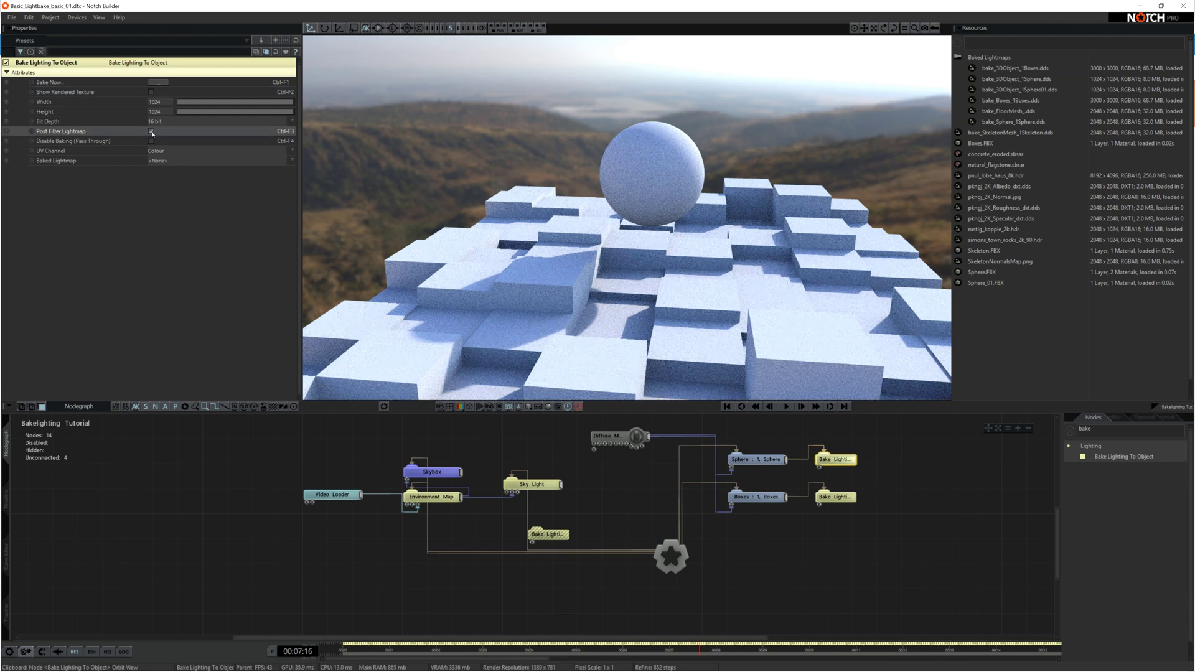
left_click(151, 132)
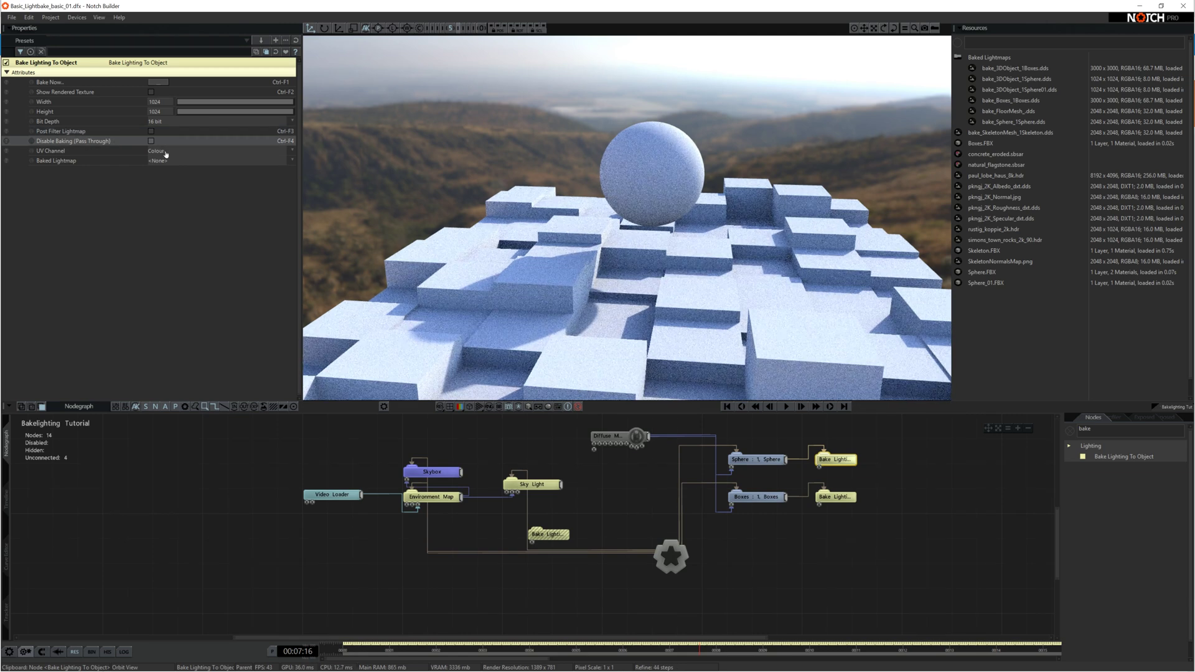
left_click(170, 151)
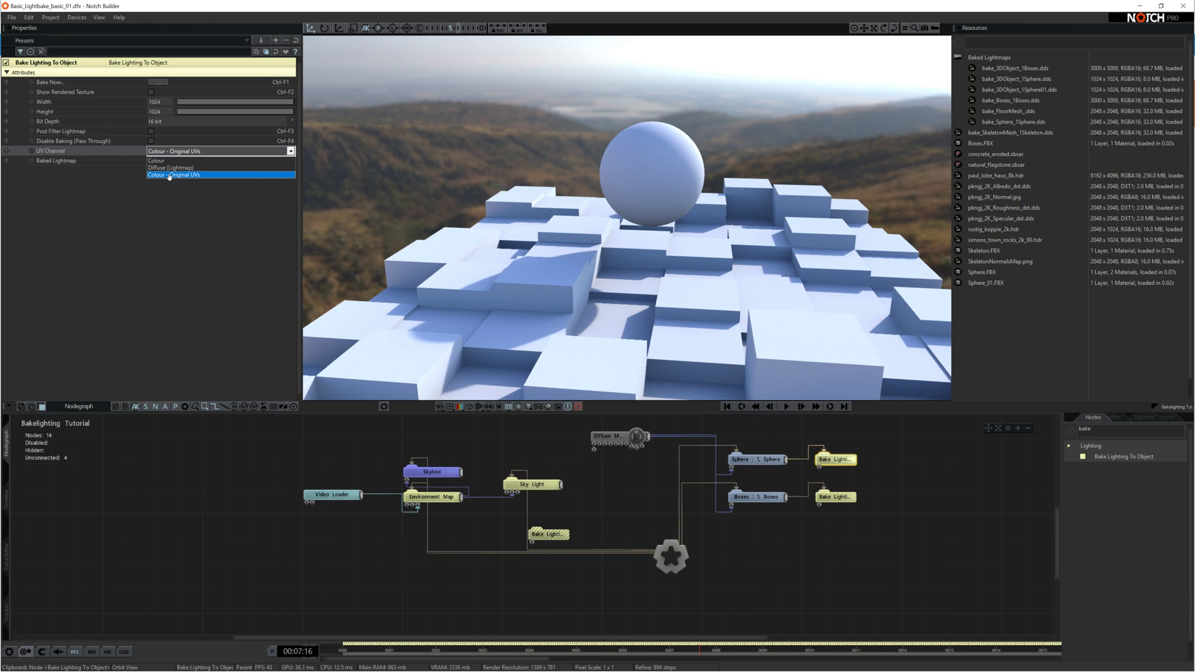
left_click(164, 160)
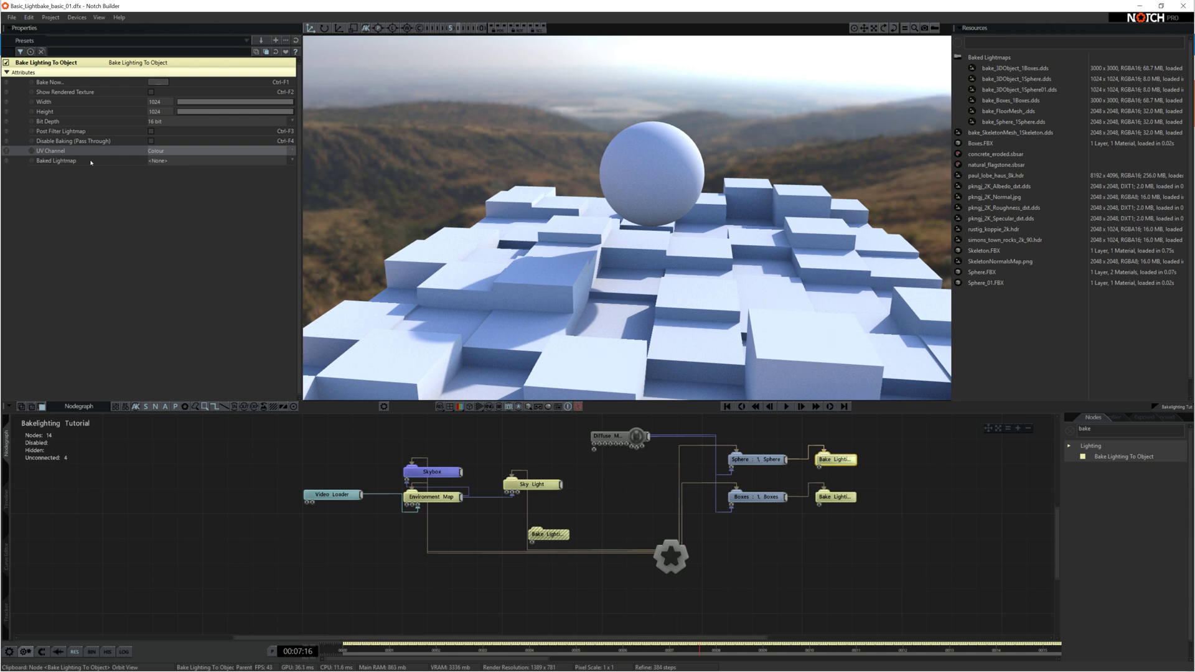
left_click(177, 161)
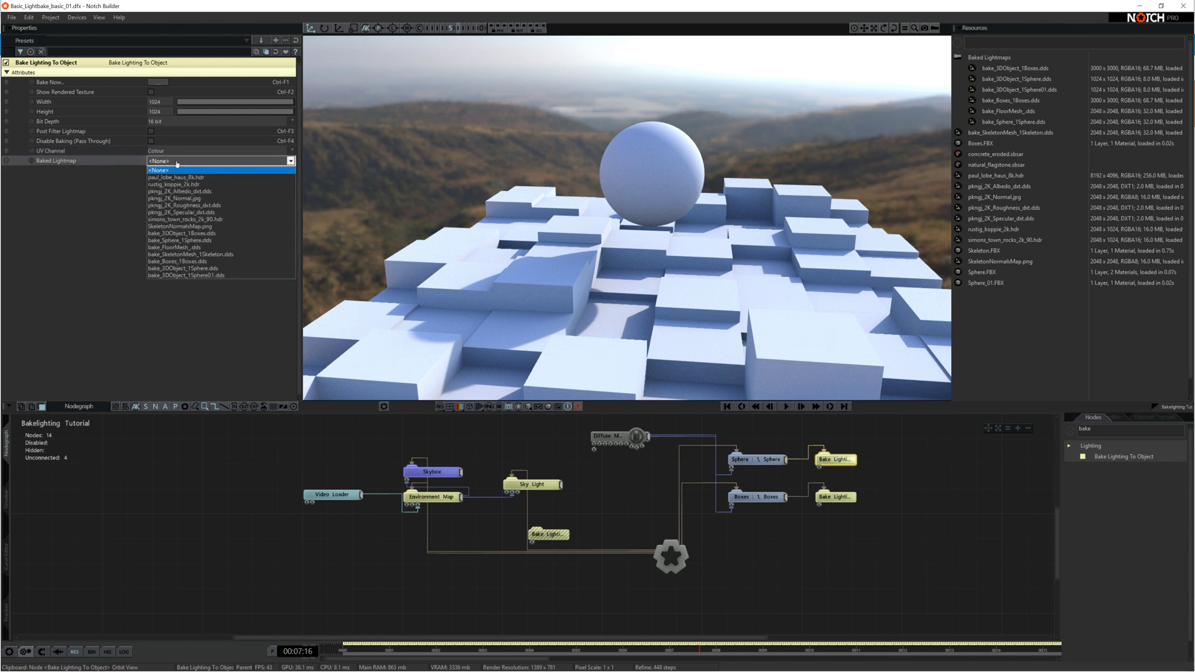
left_click(177, 162)
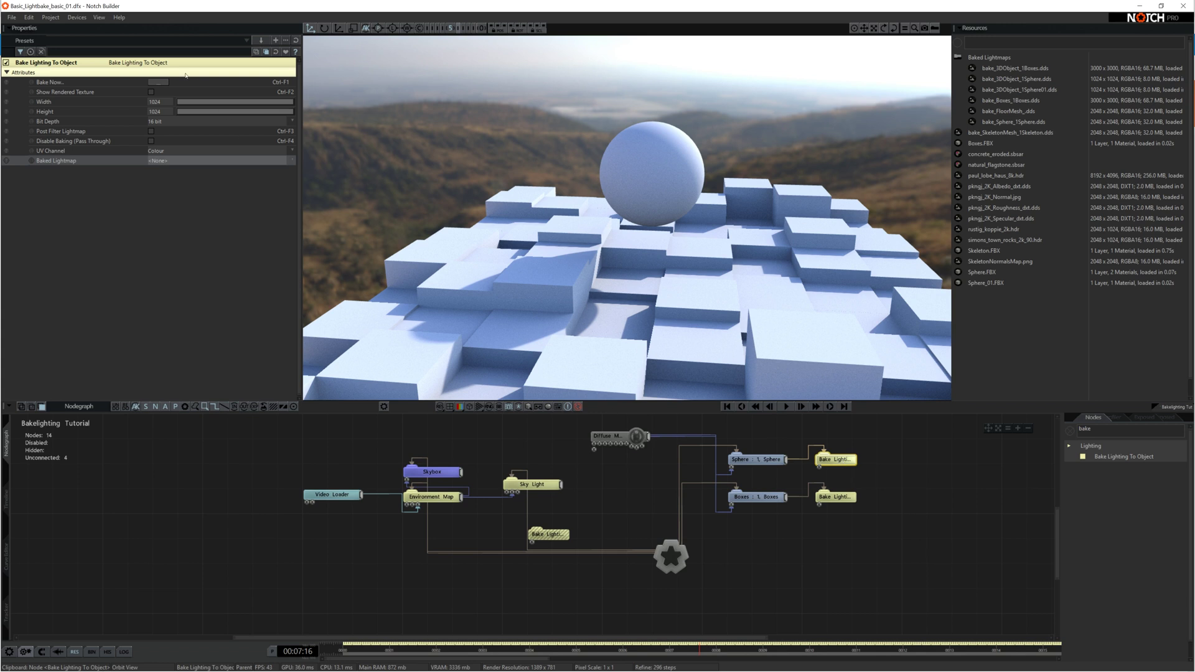
Step: Bake the sphere's lighting to bake_Sphere_1Sphere.dds with the default export type and 10 refinement passes
left_click(158, 83)
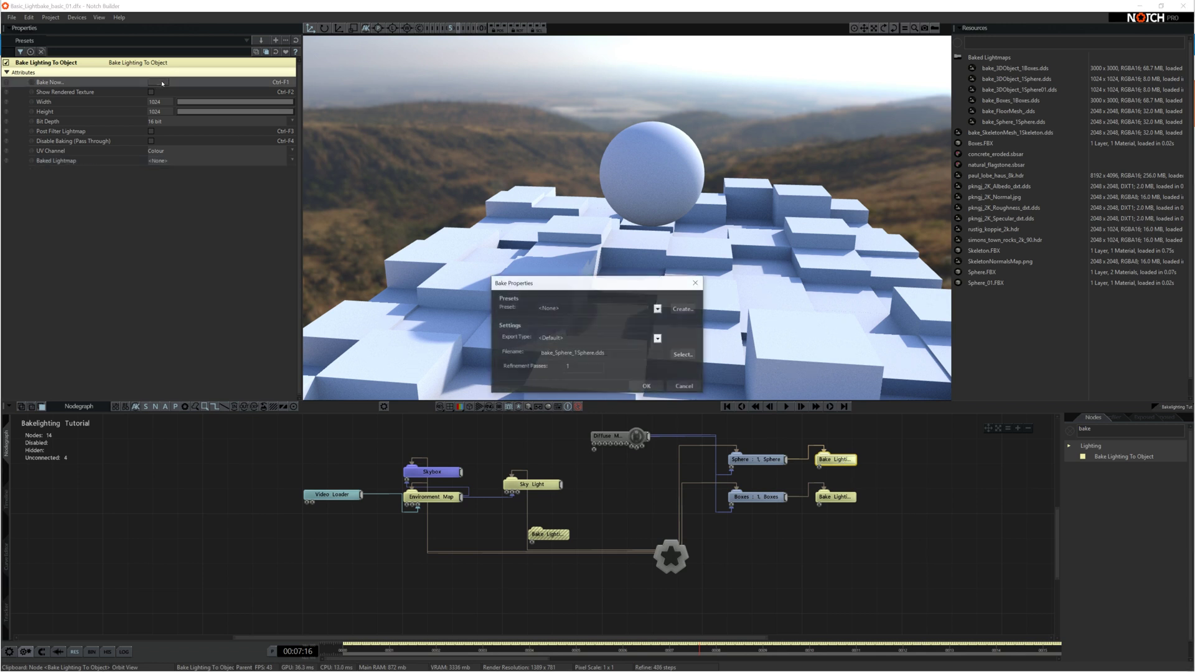
left_click(594, 308)
left_click(599, 308)
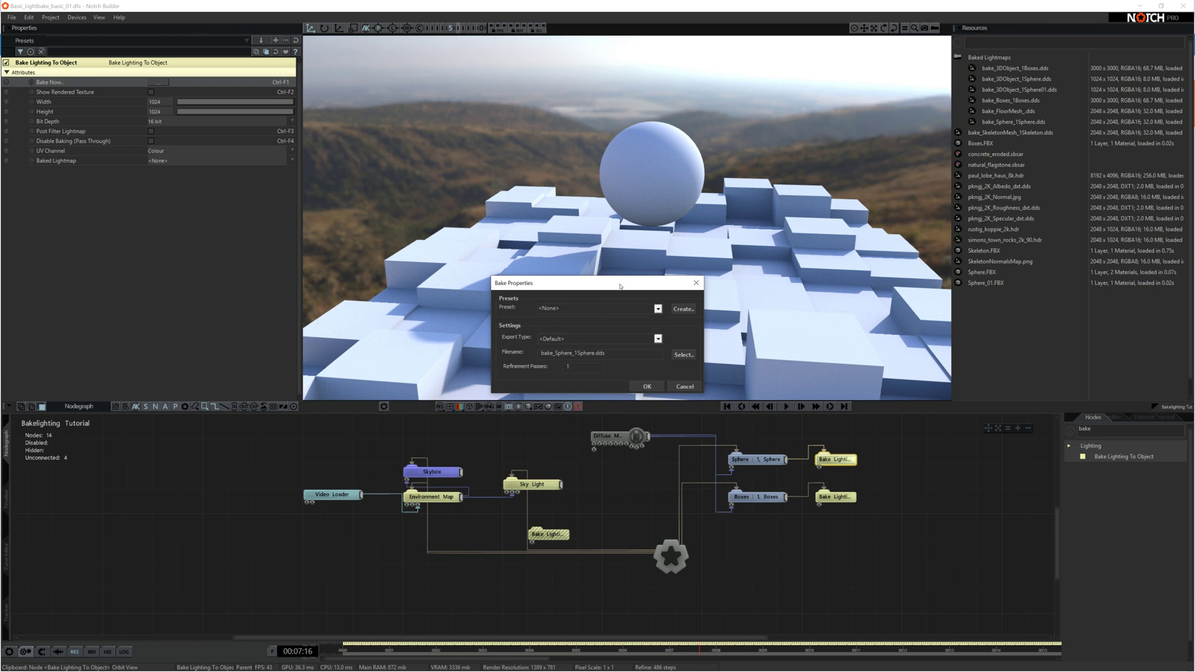
left_click(658, 339)
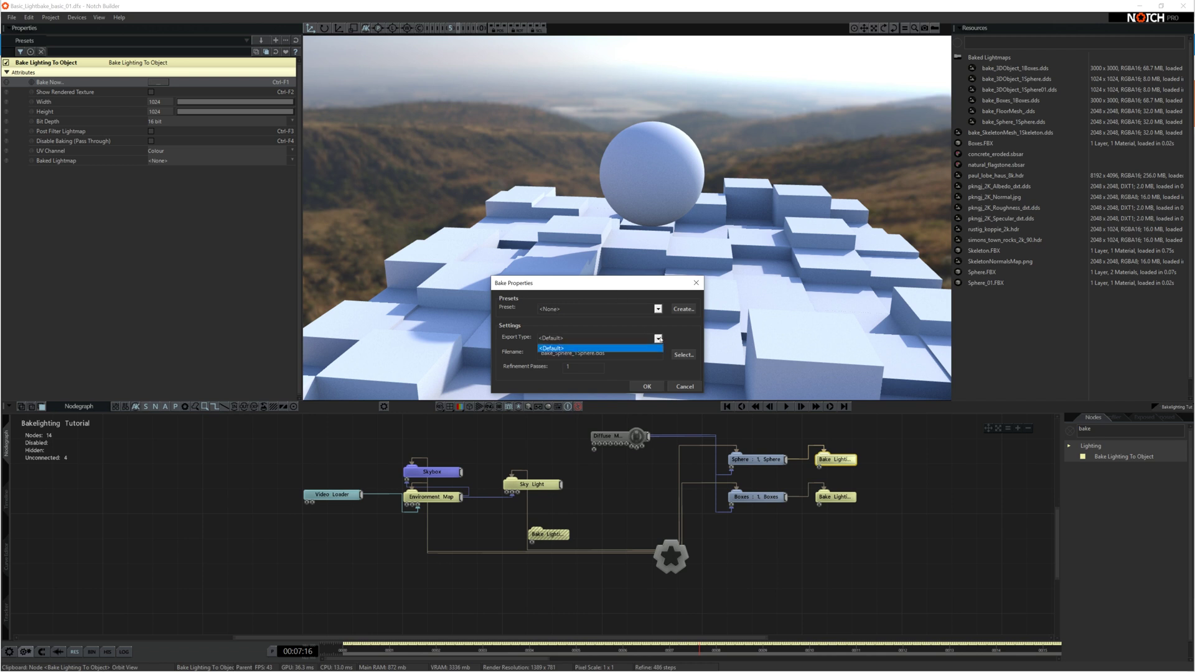
left_click(659, 339)
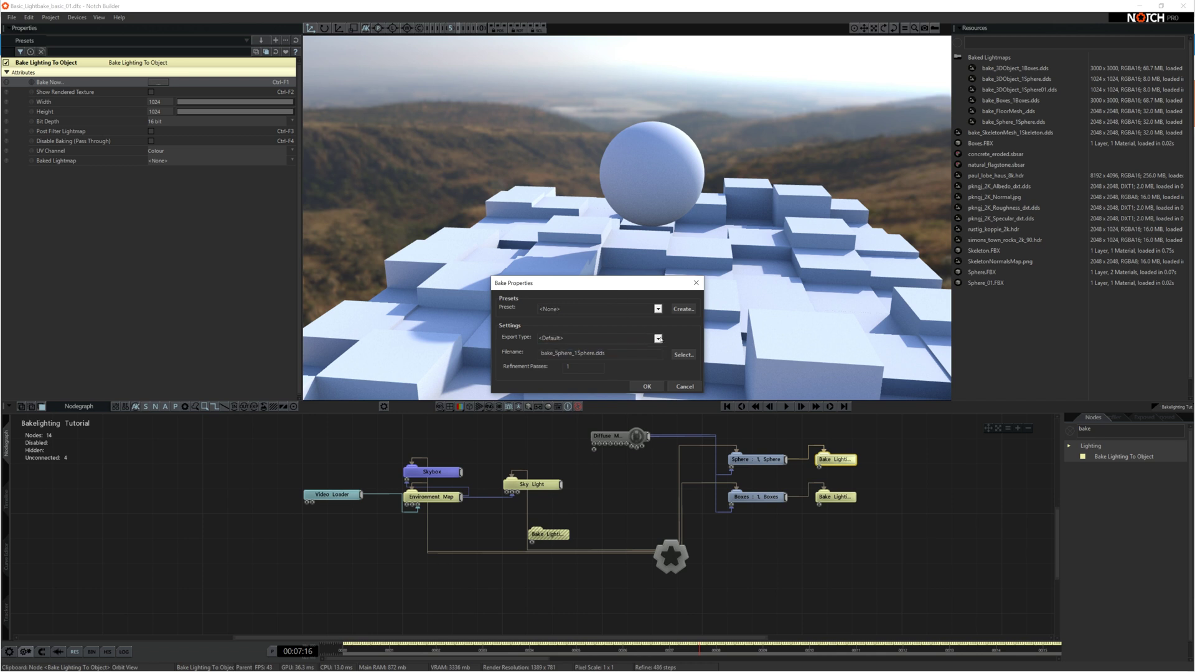
left_click(659, 338)
left_click(659, 338)
left_click_drag(539, 353, 637, 349)
left_click(683, 355)
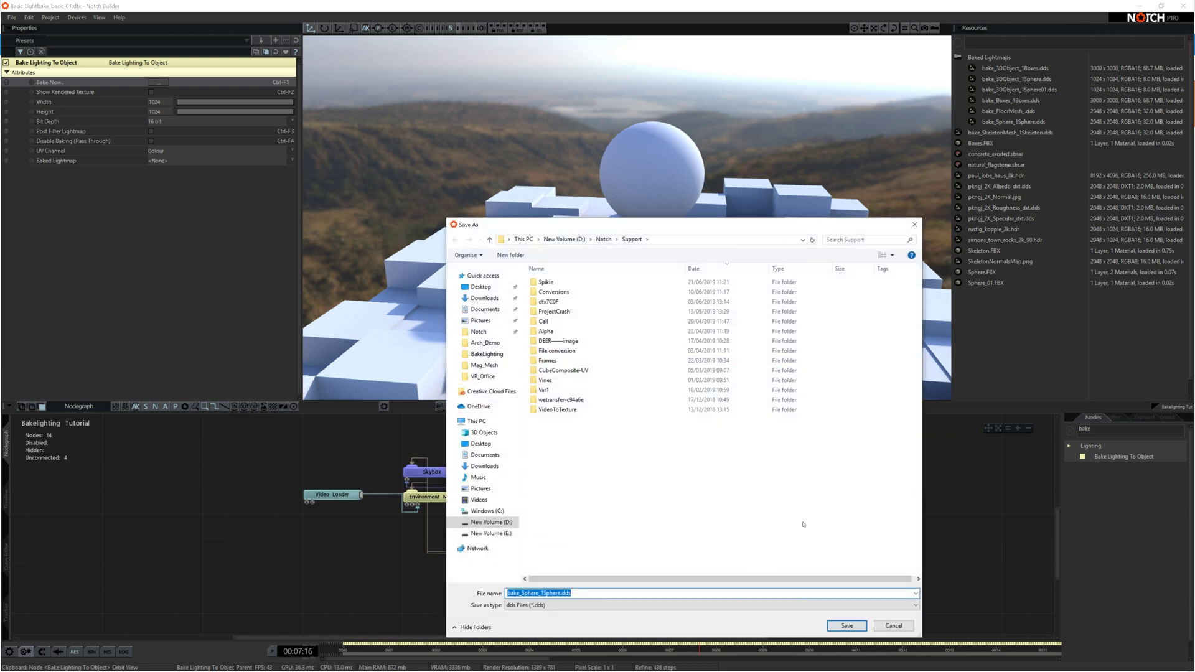
key("Return")
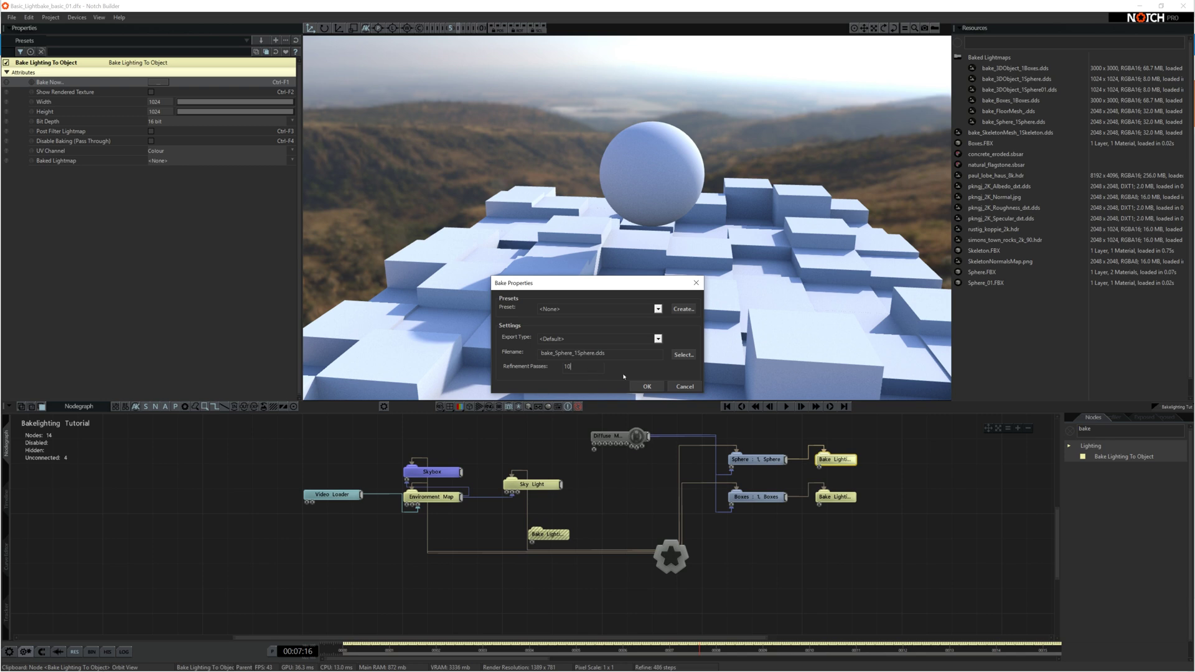
left_click(652, 390)
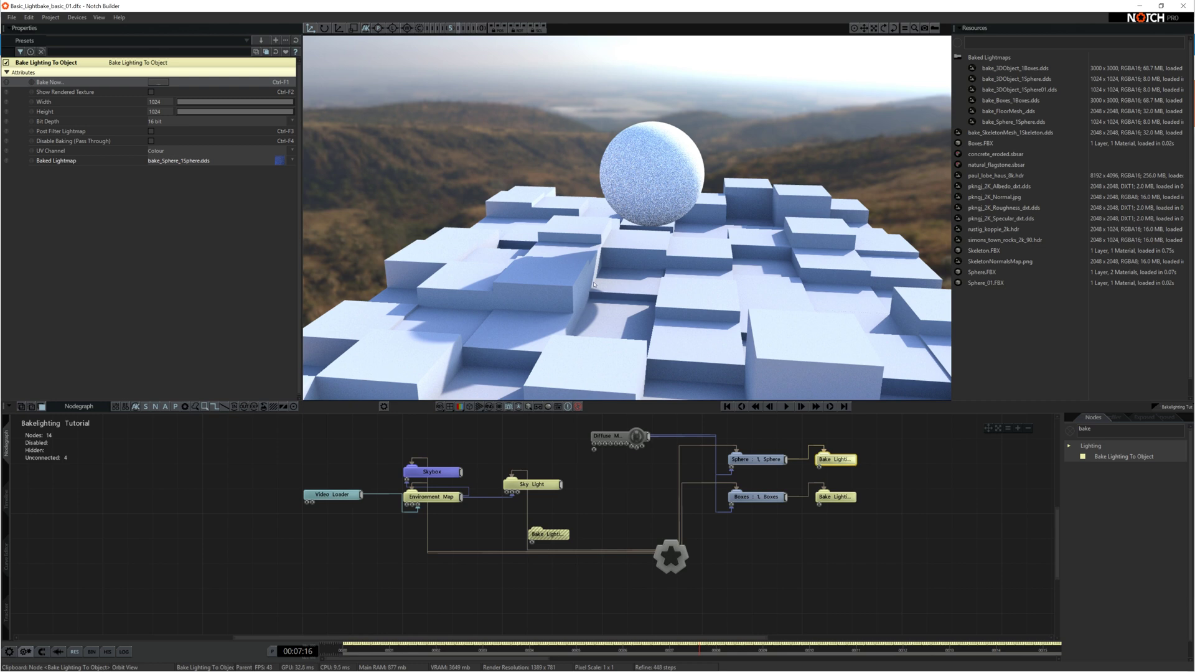
Step: Enable Post Filter Lightmap on the sphere's bake node and bake its lighting again
left_click(151, 132)
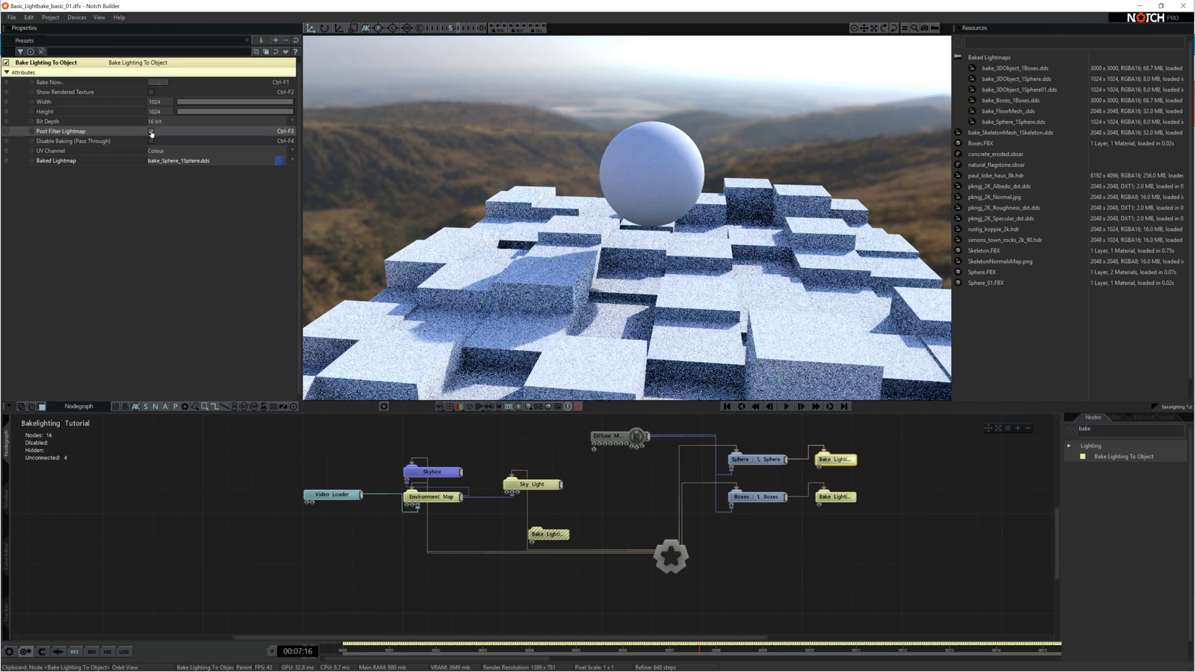
left_click(159, 82)
left_click(643, 387)
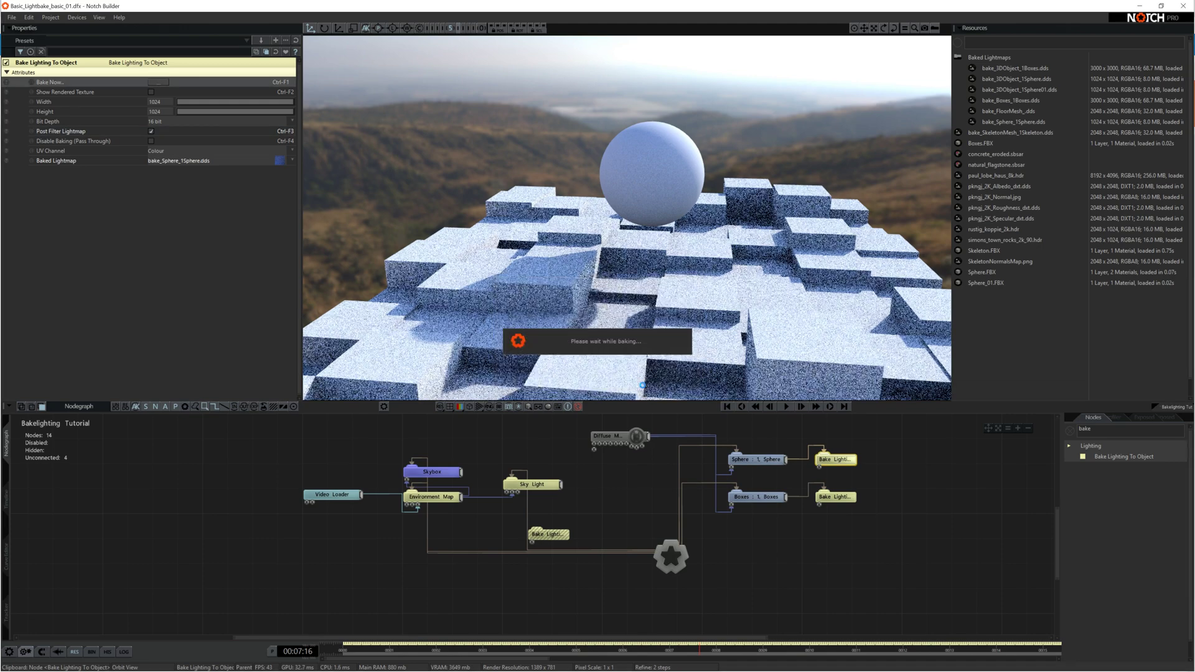
left_click_drag(743, 268, 643, 396)
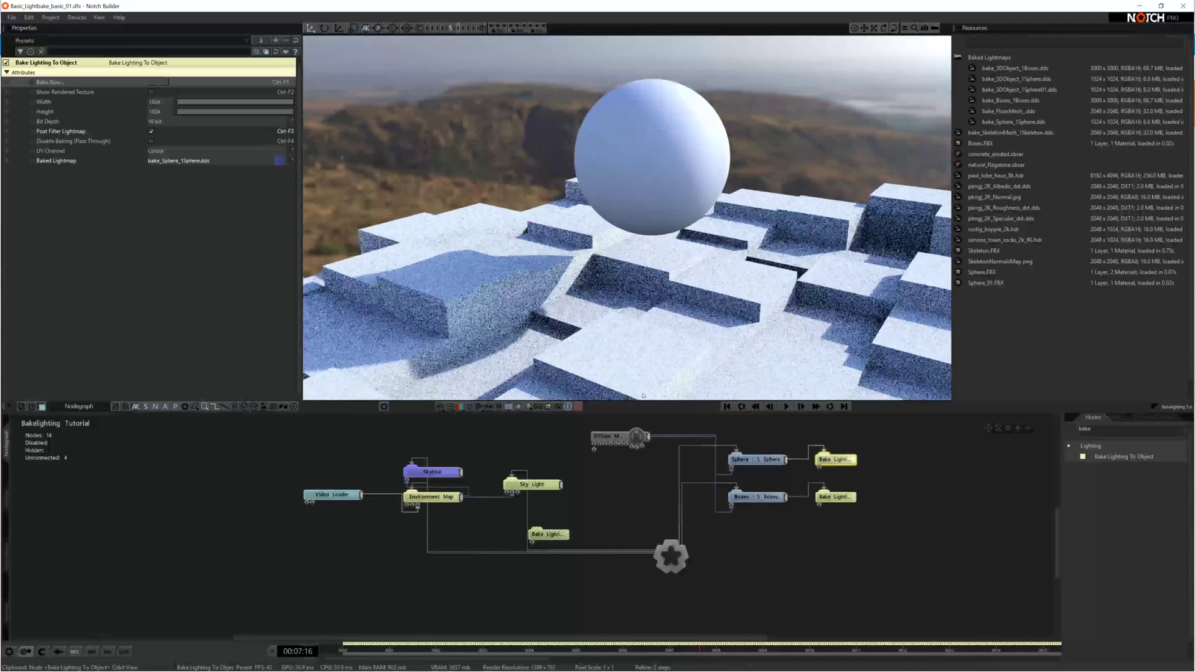
Step: Disable the Sky Light to check the sphere's baked lighting, and select the sphere's bake node
left_click(538, 485)
key("d")
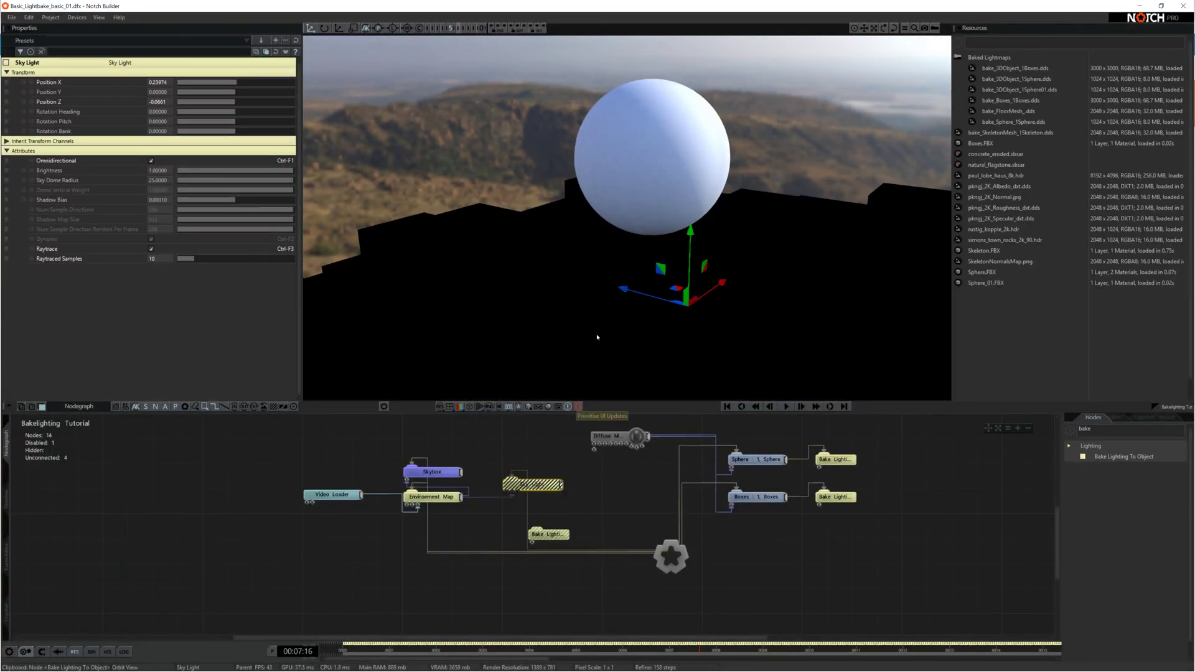
mouse_move(581, 361)
left_mouse_down()
mouse_move(574, 289)
mouse_move(572, 349)
left_mouse_up()
left_click(832, 461)
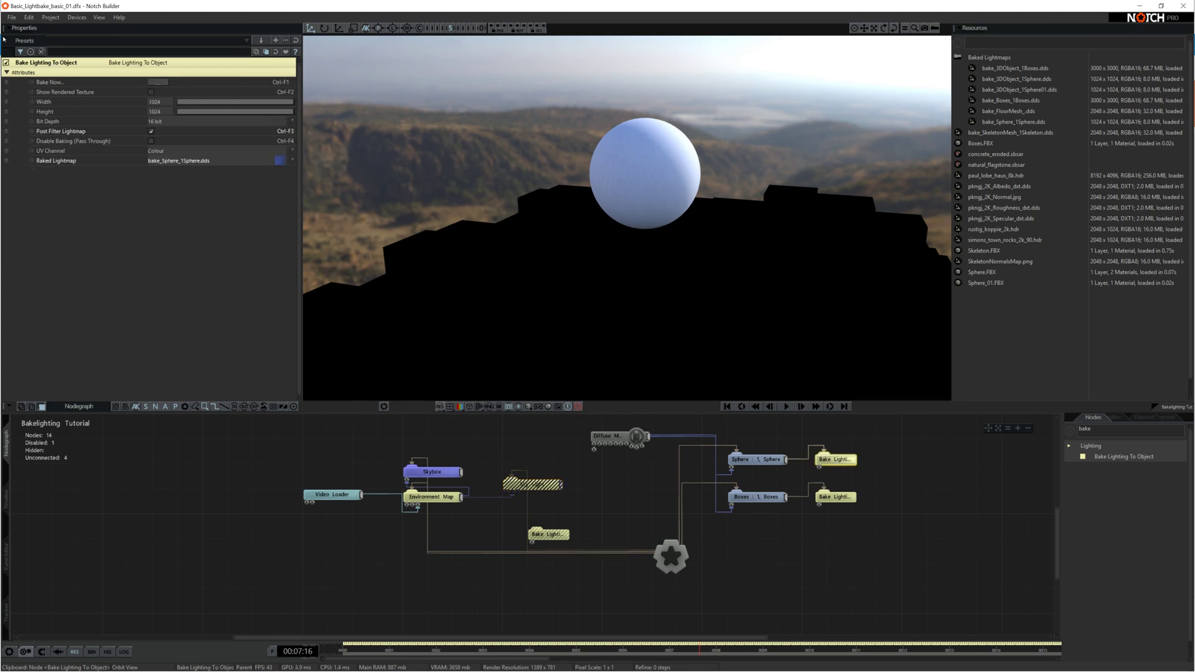
Step: Bake the sphere with the Sky Light disabled, re-enable the Sky Light, and bake the sphere's lighting again
key("ctrl+F1")
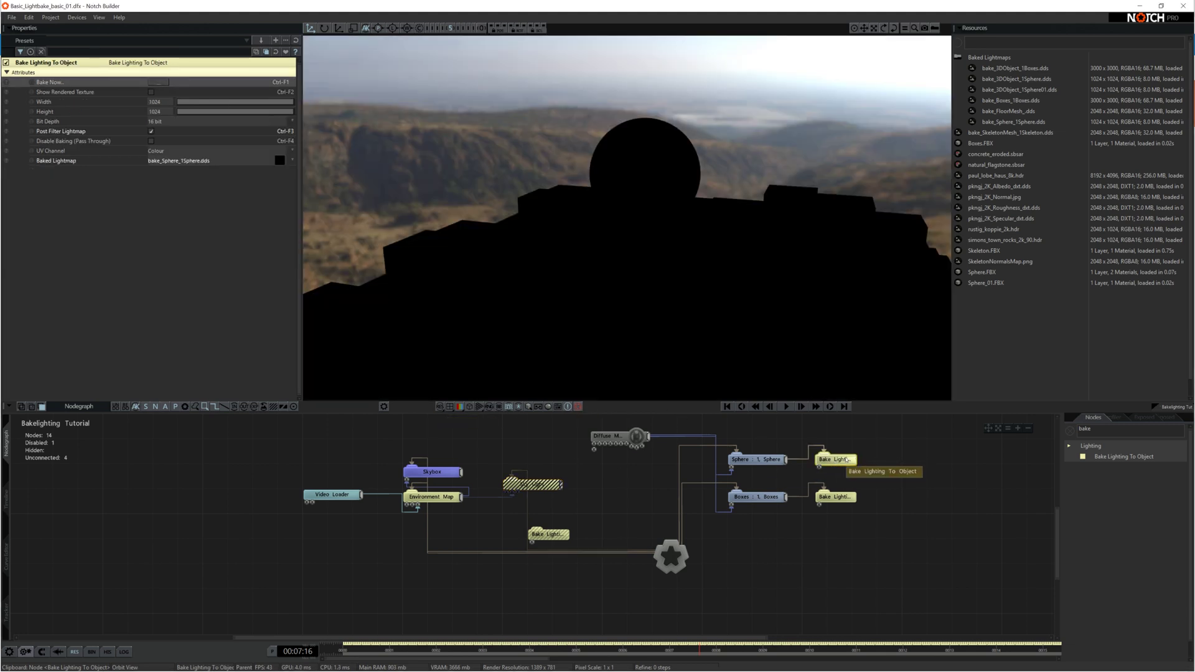
left_click(559, 484)
key("d")
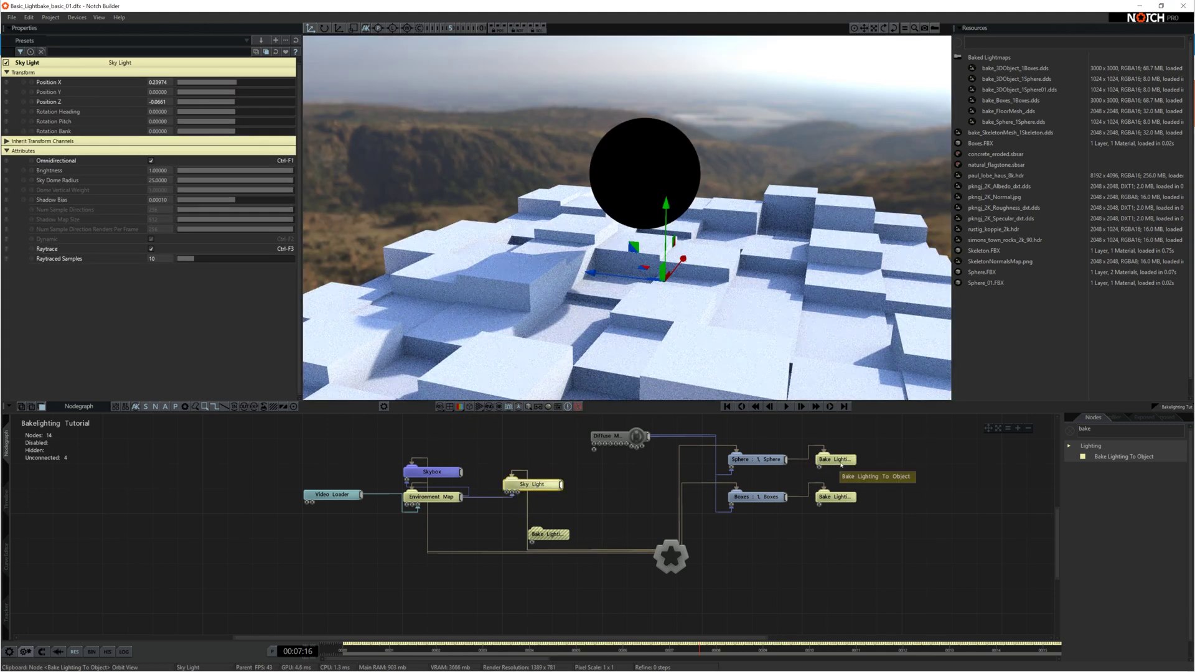
left_click(836, 461)
left_click(158, 82)
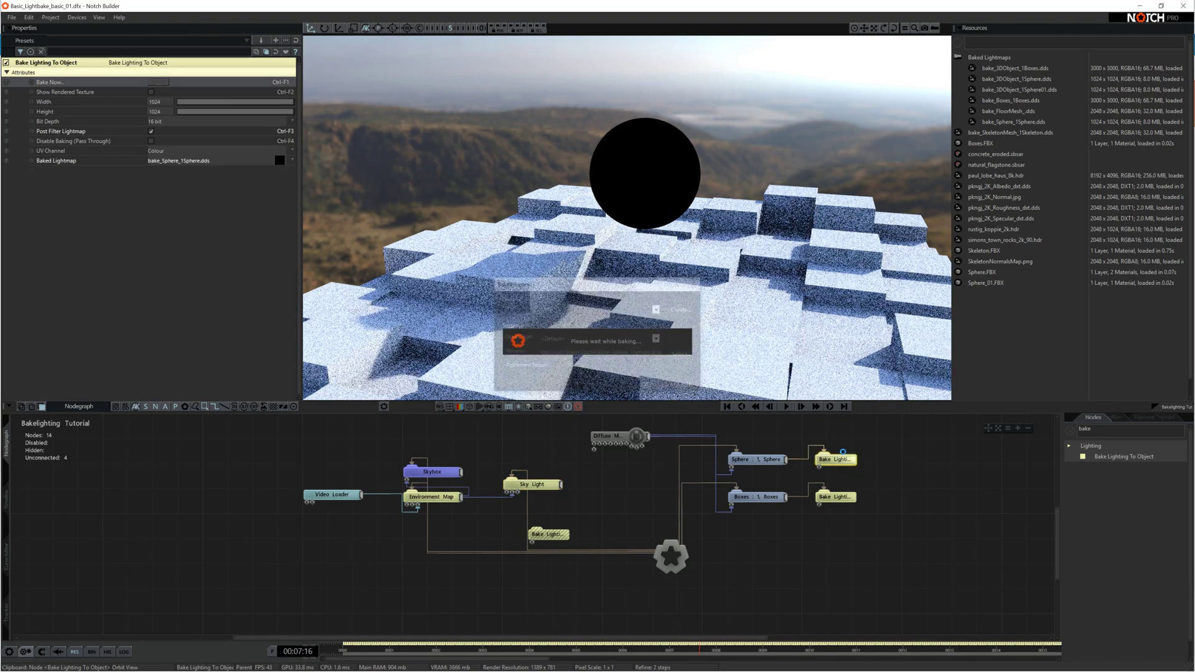
Step: Set the sphere's lightmap width and height to 2048 and bake its lighting again
left_click(160, 103)
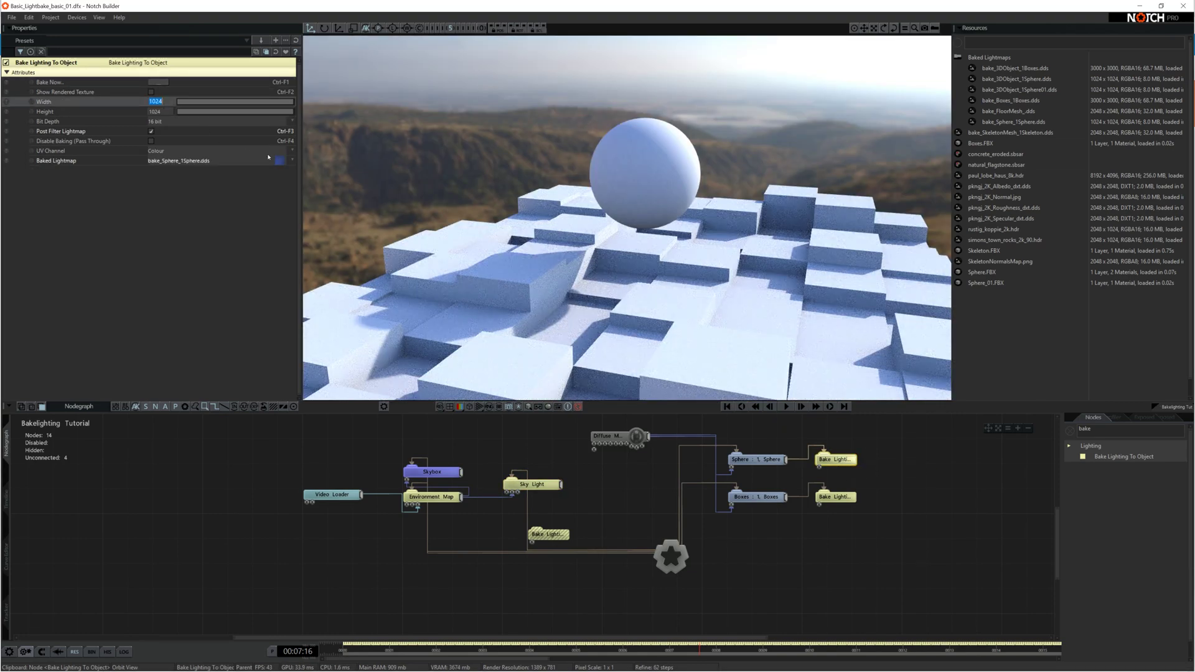
type("2048")
key("Tab")
type("2048")
key("Return")
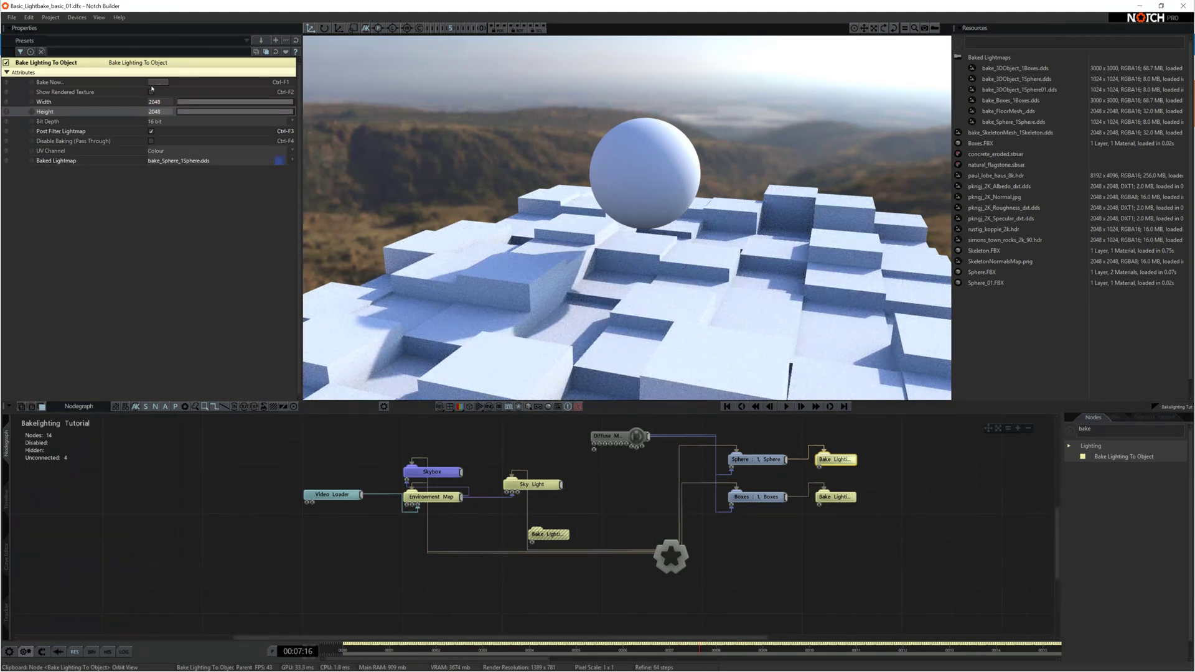
left_click(156, 83)
left_click(647, 386)
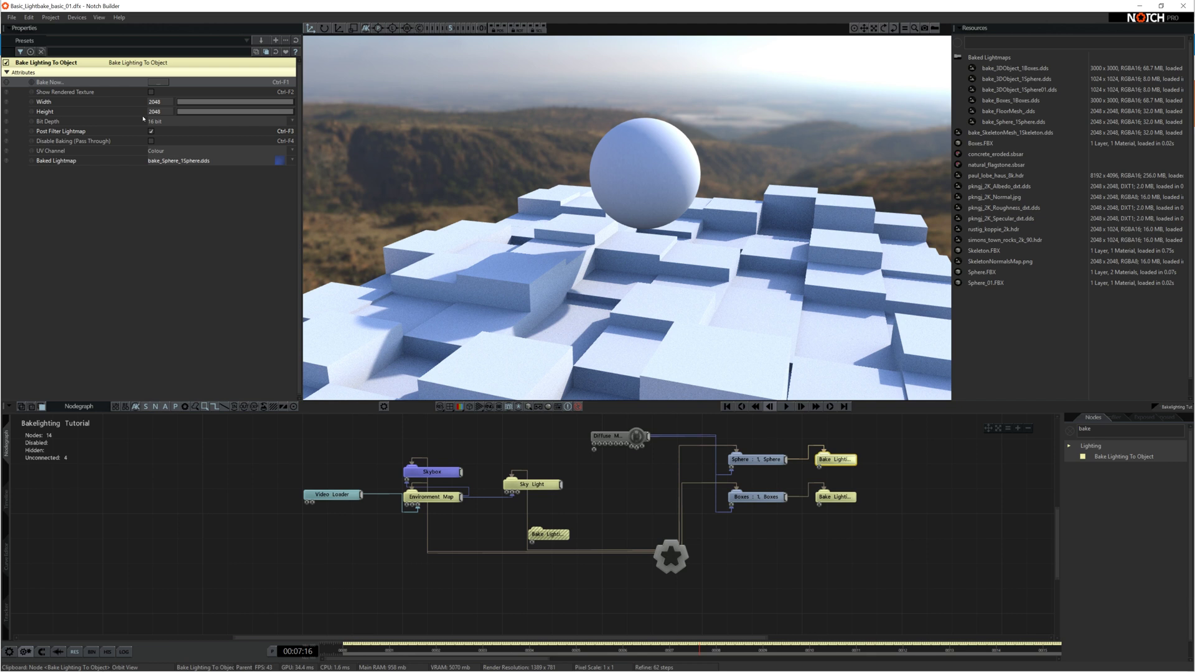
Step: Rebake the sphere's lighting with 200 refinement passes
key("ctrl+F1")
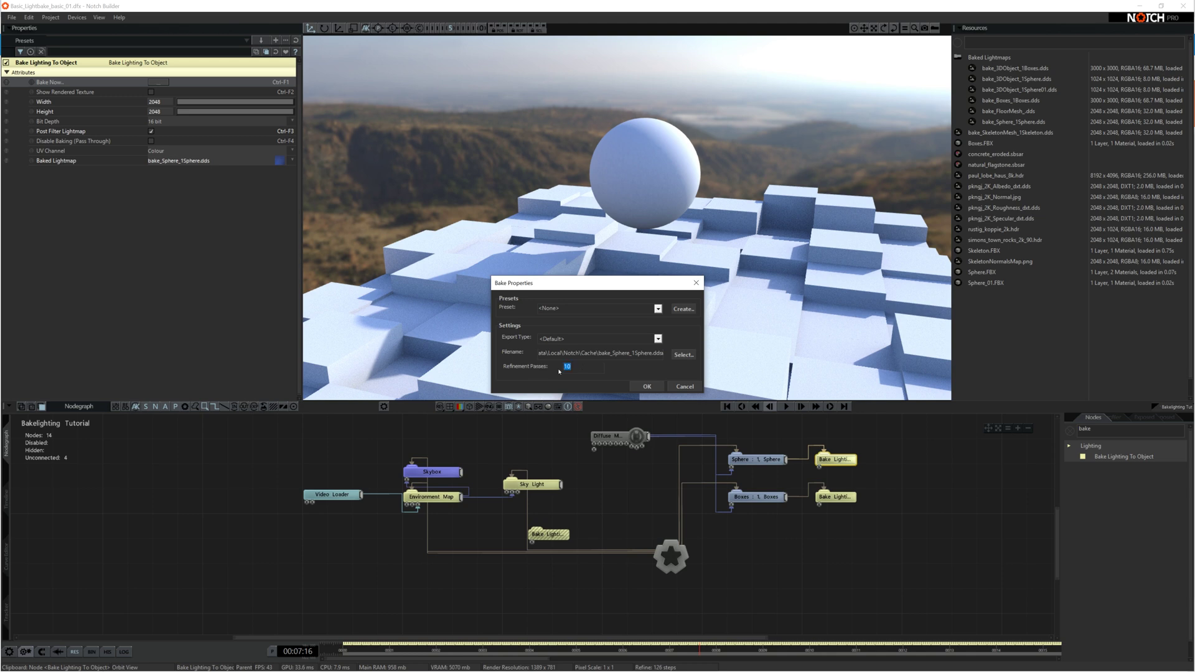
type("200")
key("Return")
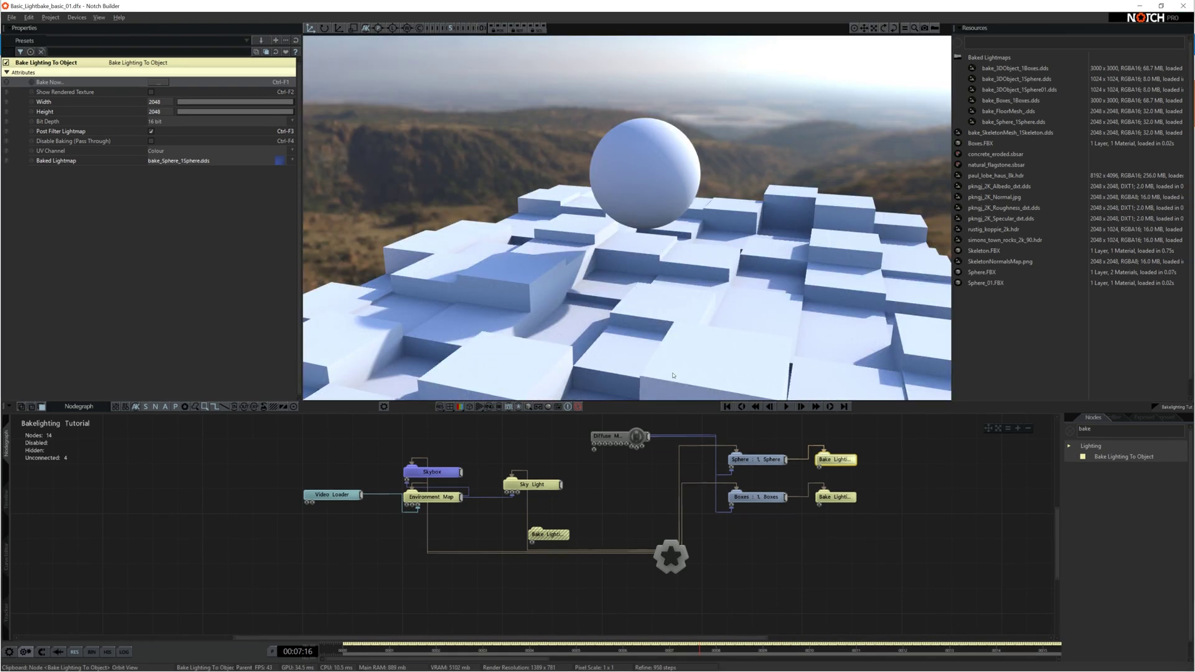
Step: Set the Boxes node's Diffuse Texture UV Set to UVChannel_2
left_click_drag(675, 373, 685, 333)
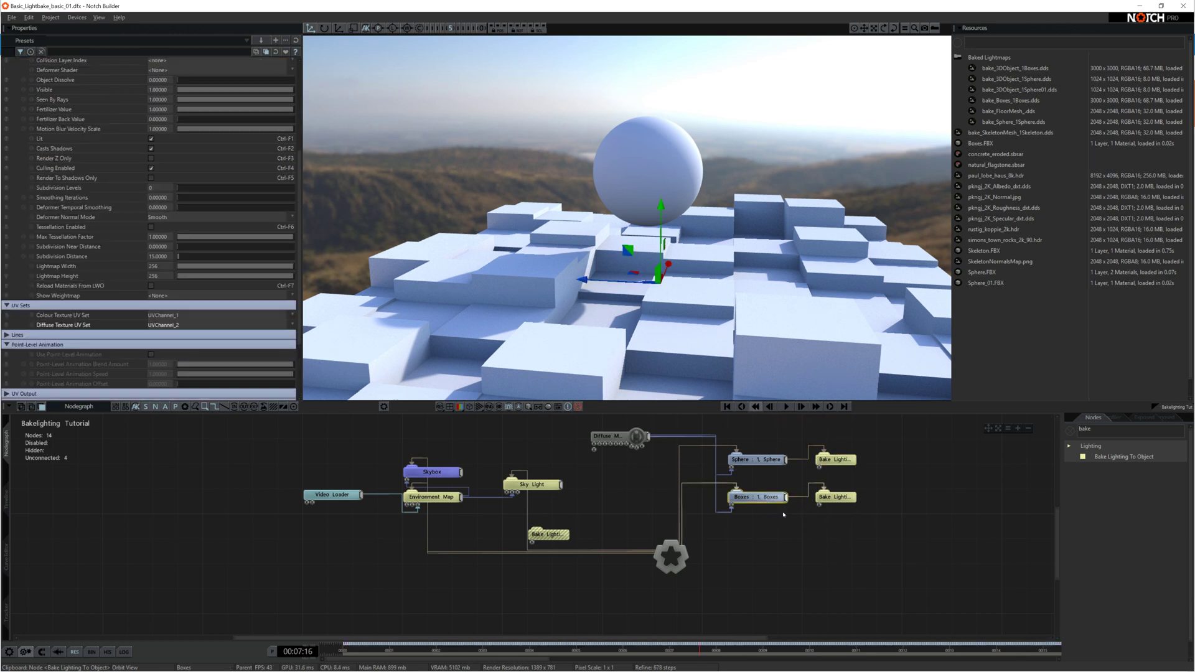
left_click(191, 325)
left_click(165, 342)
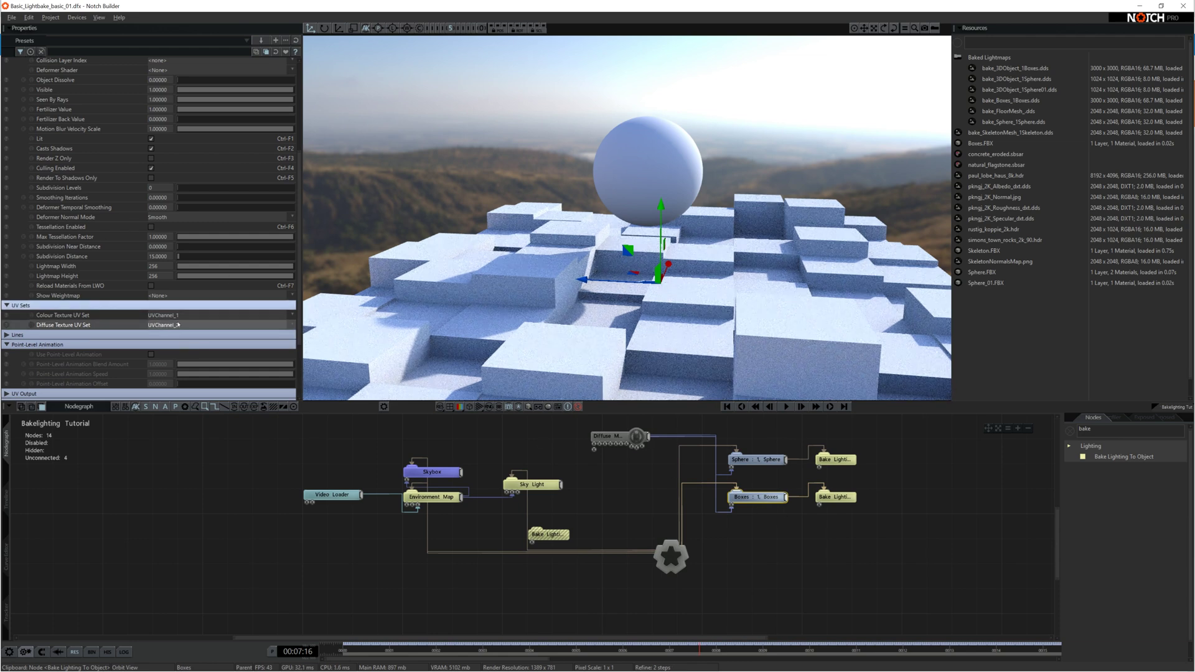
Step: On the boxes' bake node, set UV Channel to Diffuse (Lightmap) and enable Post Filter Lightmap
left_click(836, 497)
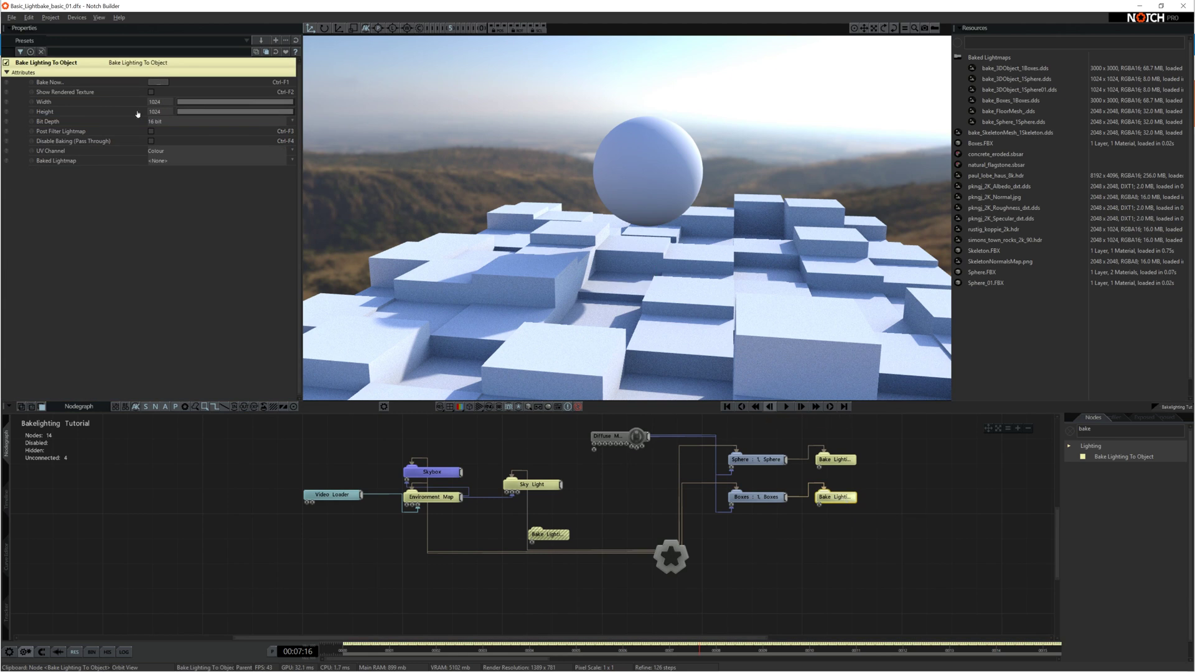
left_click(174, 155)
left_click(182, 169)
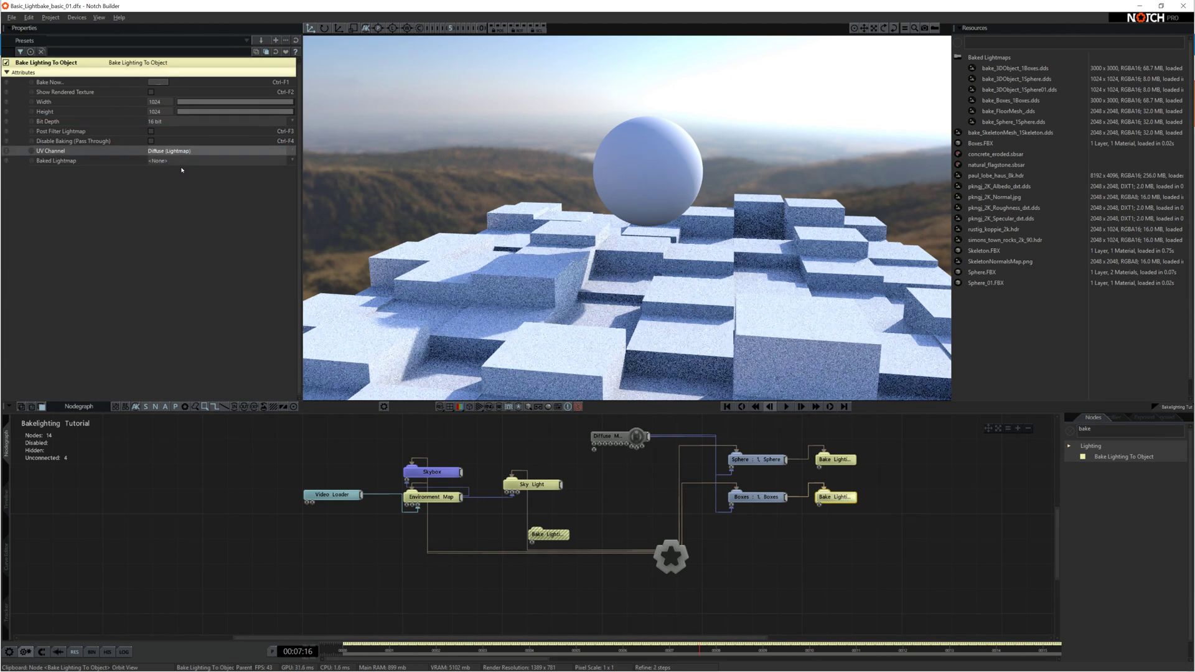
left_click(151, 132)
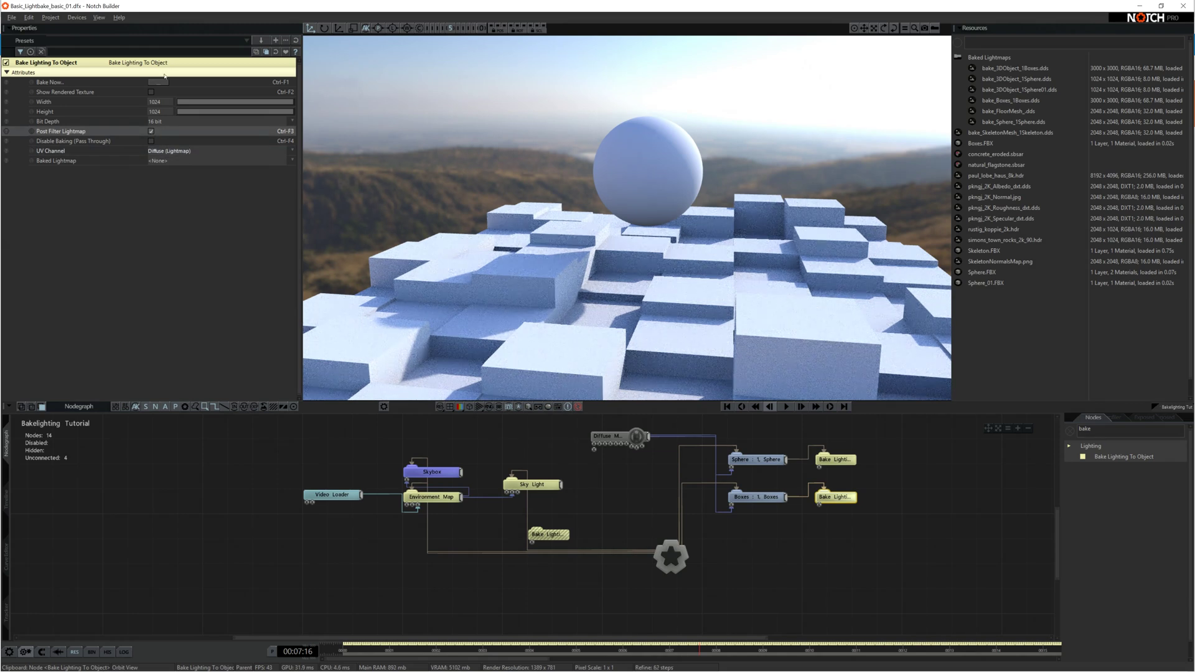
Step: Set the boxes' lightmap width and height to 3000
double_click(163, 103)
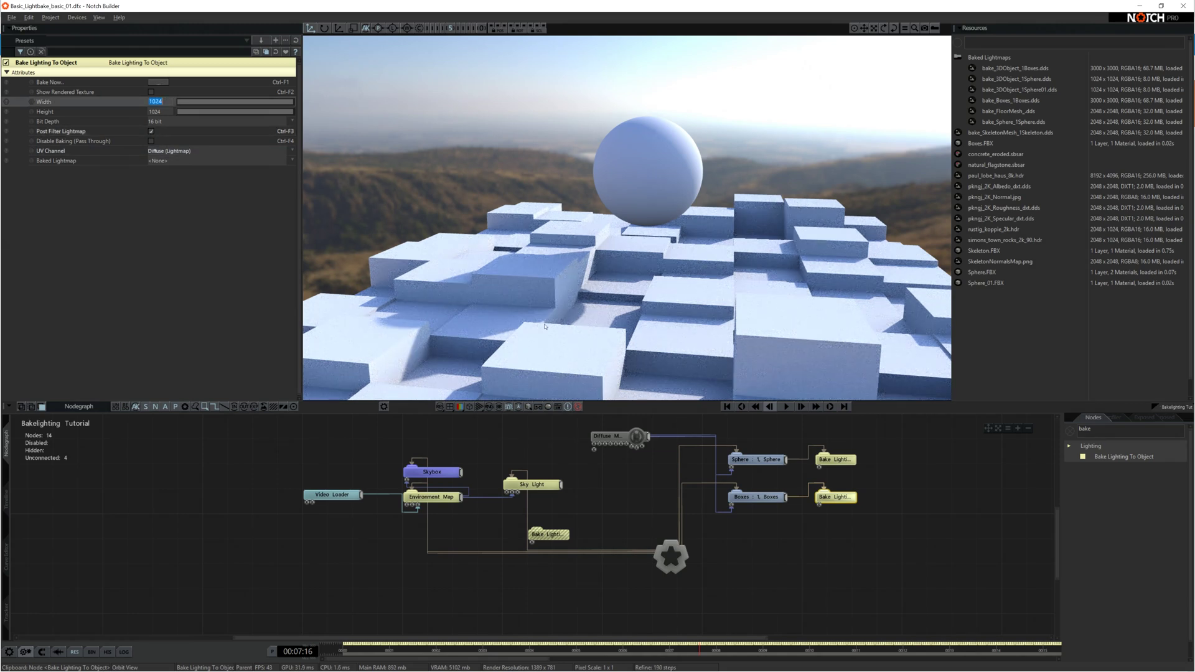
type("3000")
key("Return")
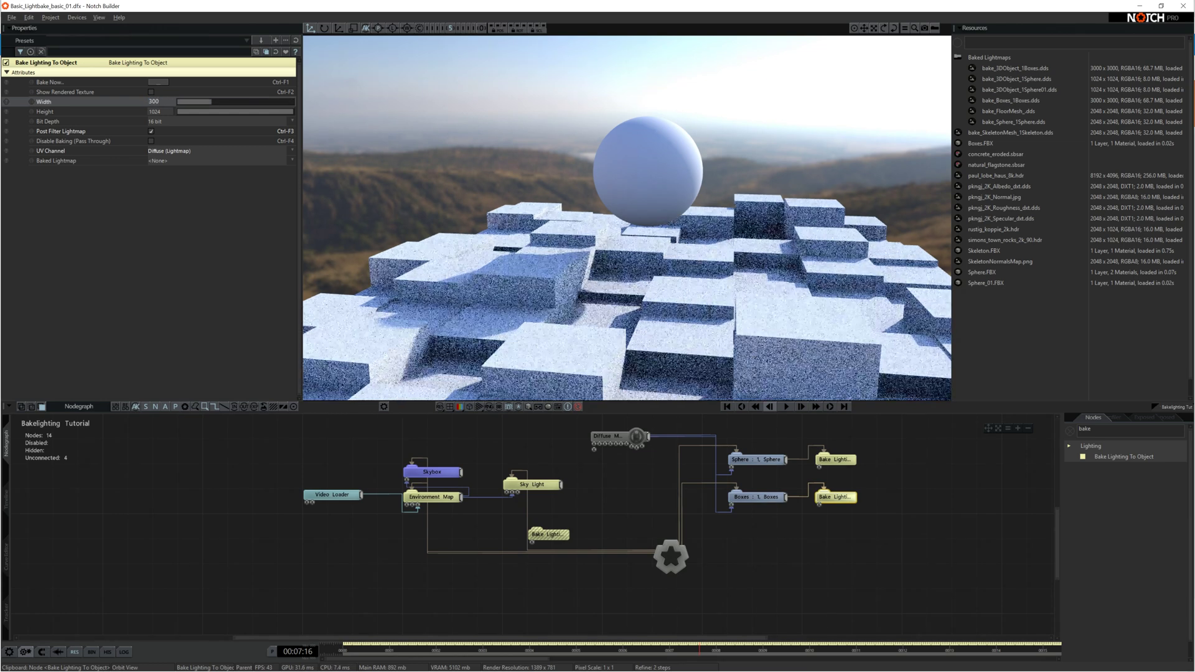
key("Tab")
type("3000")
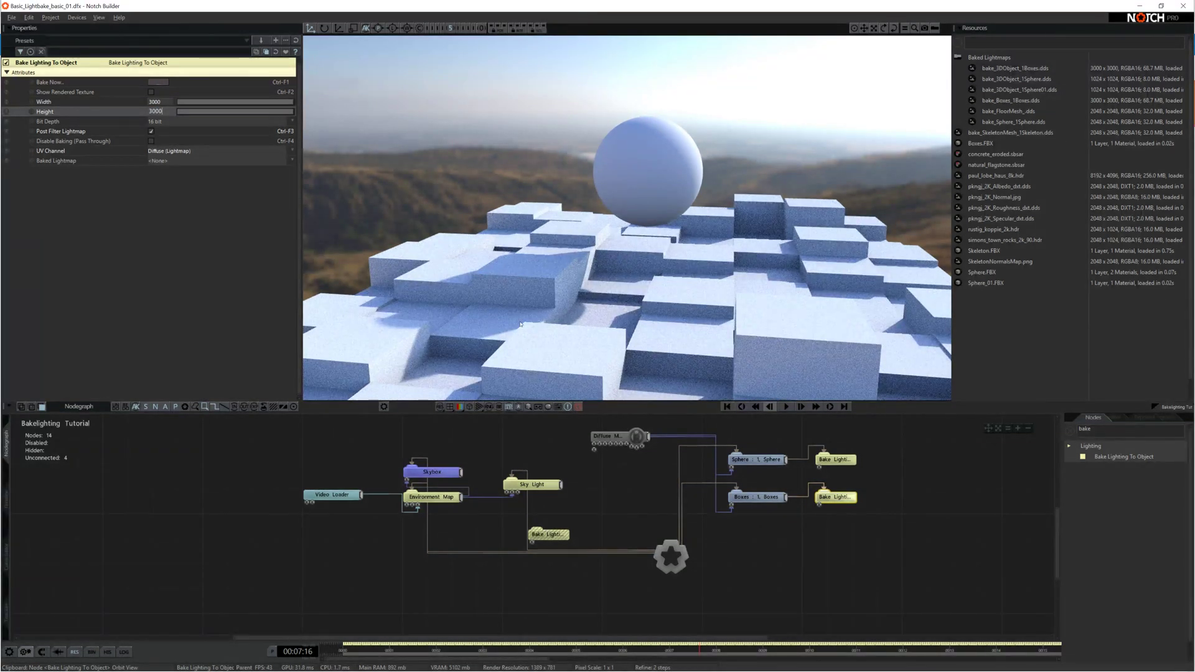
Step: Bake the boxes' lighting to bake_Boxes_1Boxes.dds with the default export type and 10 refinement passes
left_click(158, 82)
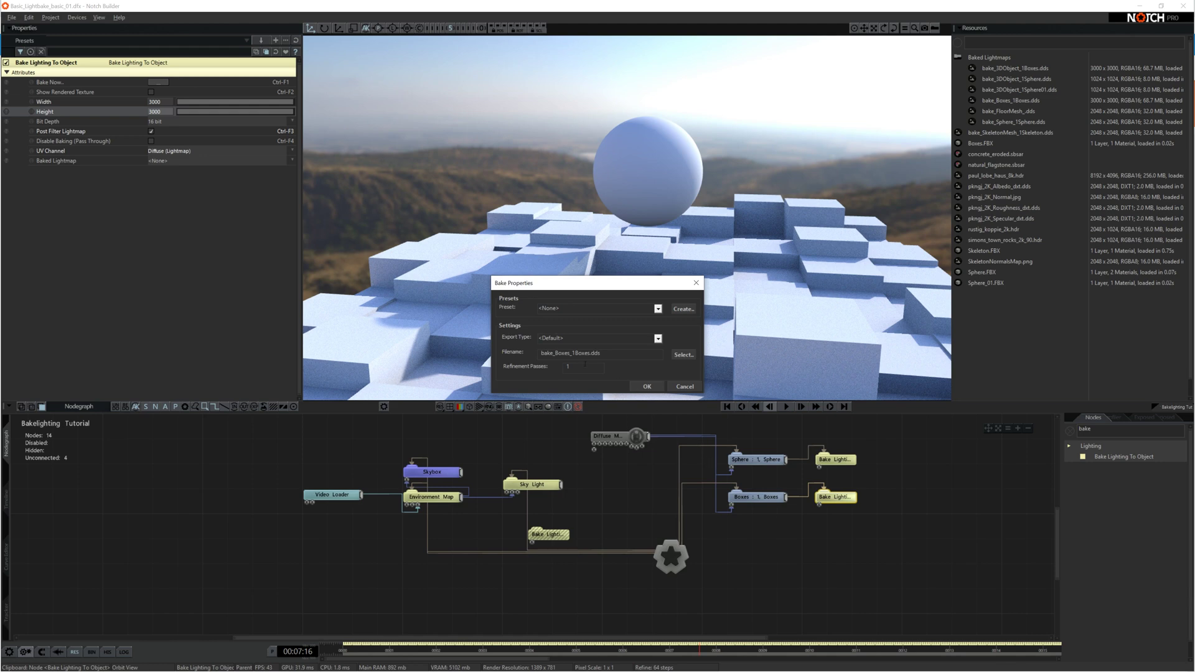
left_click(585, 365)
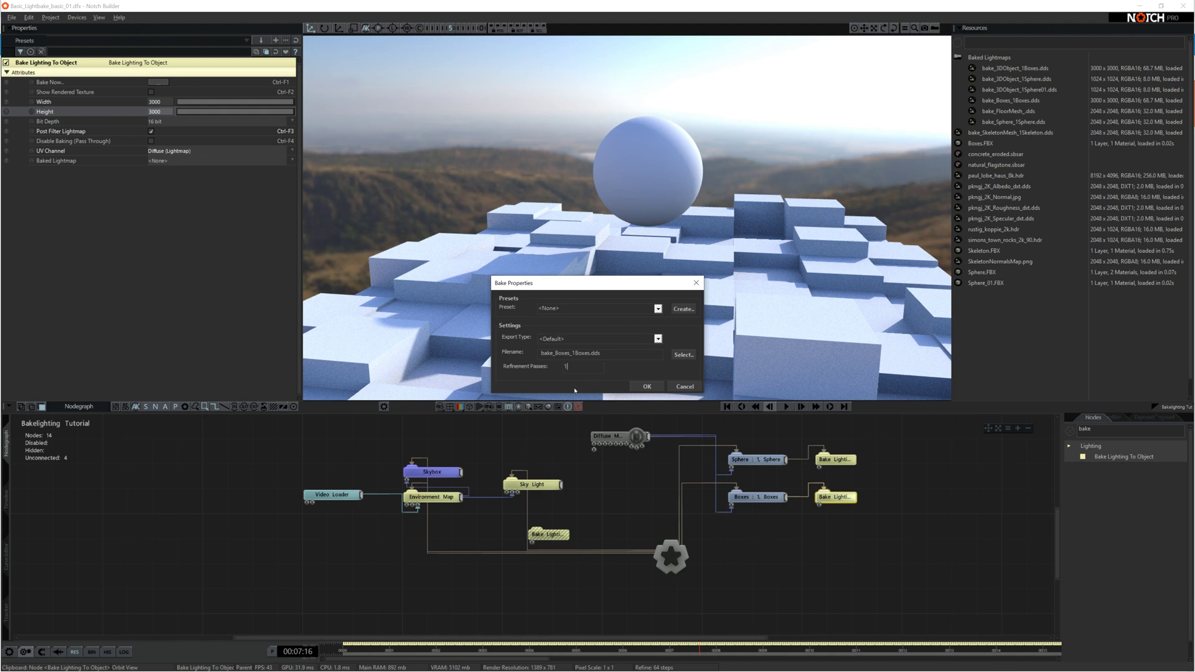
left_click(648, 386)
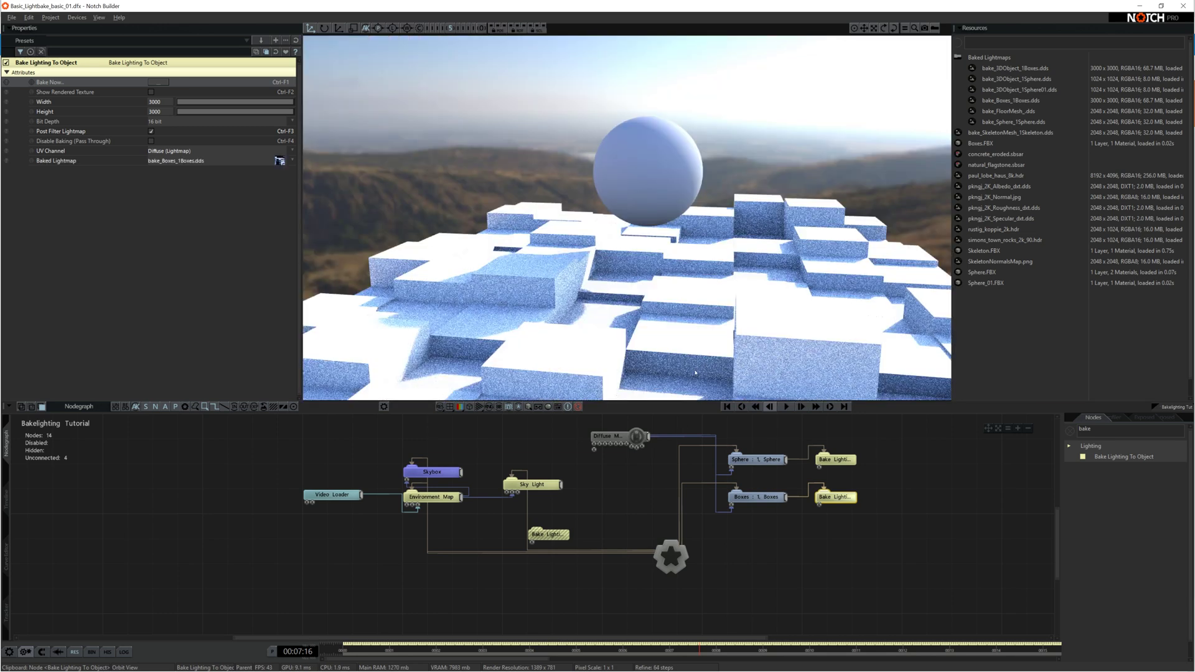
Step: Disable the Sky Light to inspect the baked lighting on the boxes, and check the Boxes node's UV sets
left_click(533, 484)
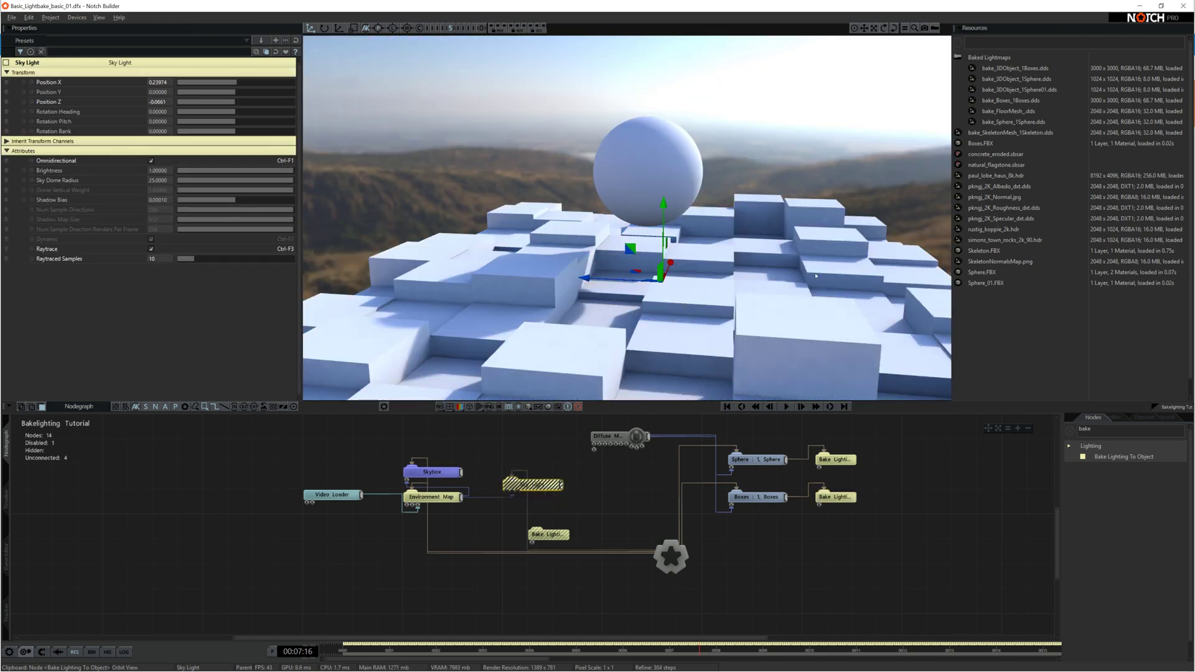
left_click_drag(768, 311, 772, 398)
left_click(741, 496)
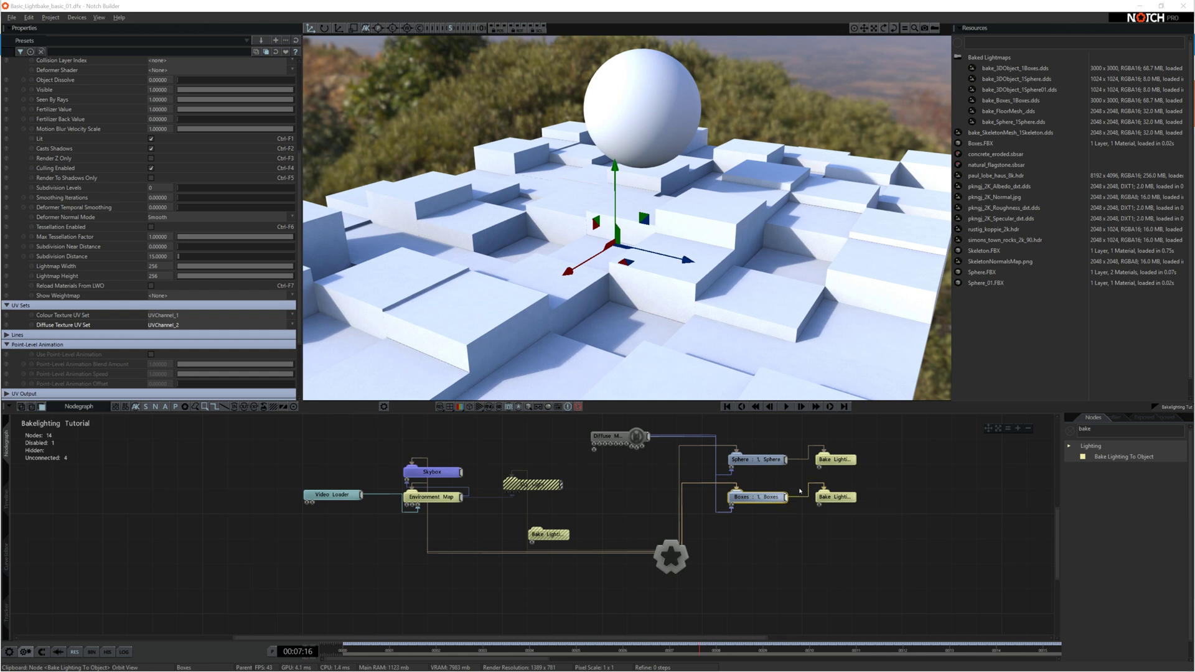
Step: Re-enable the Sky Light and bake the boxes' lighting again to bake_Boxes_1Boxes.dds
left_click(836, 496)
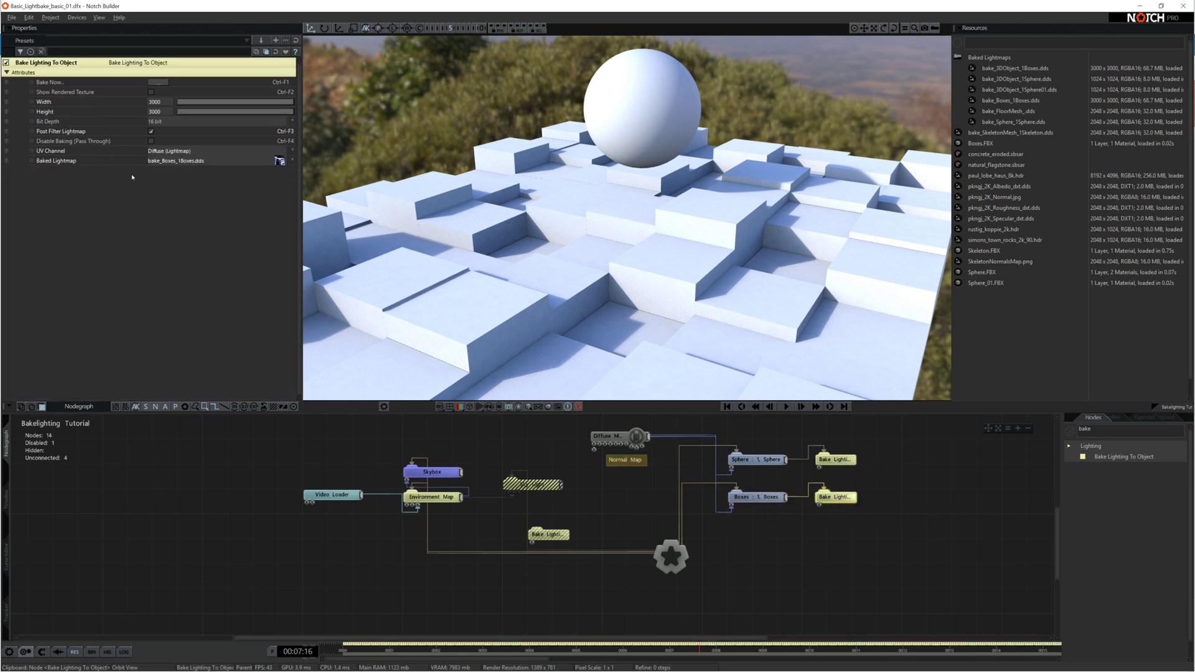
left_click(158, 82)
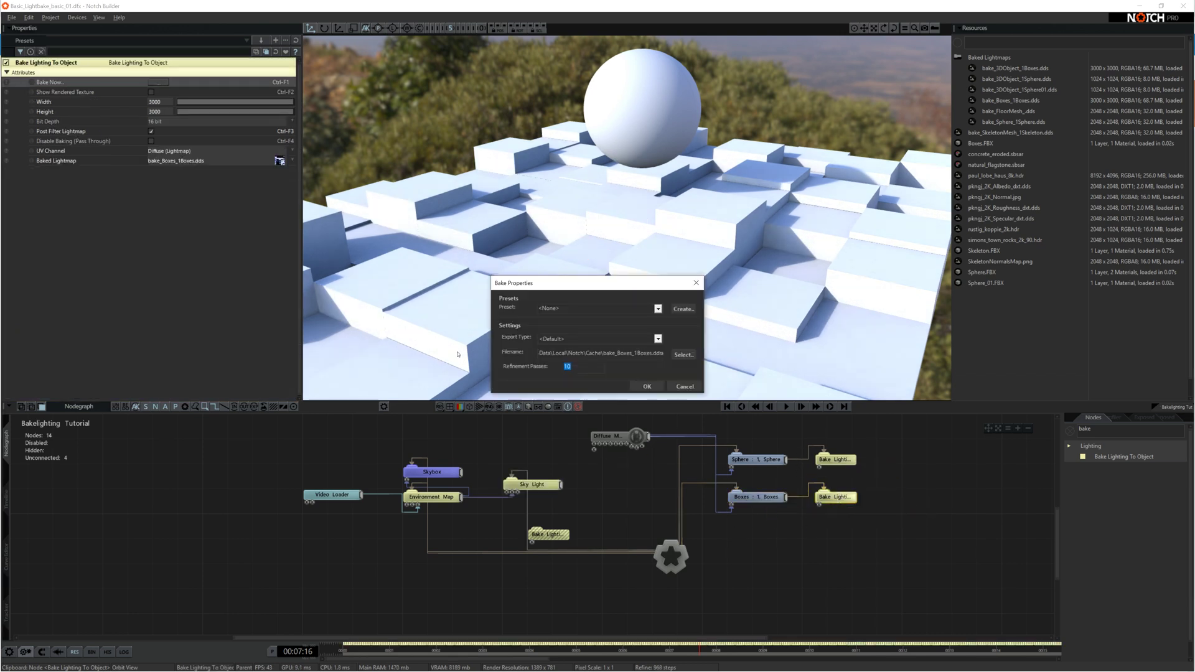
key("Return")
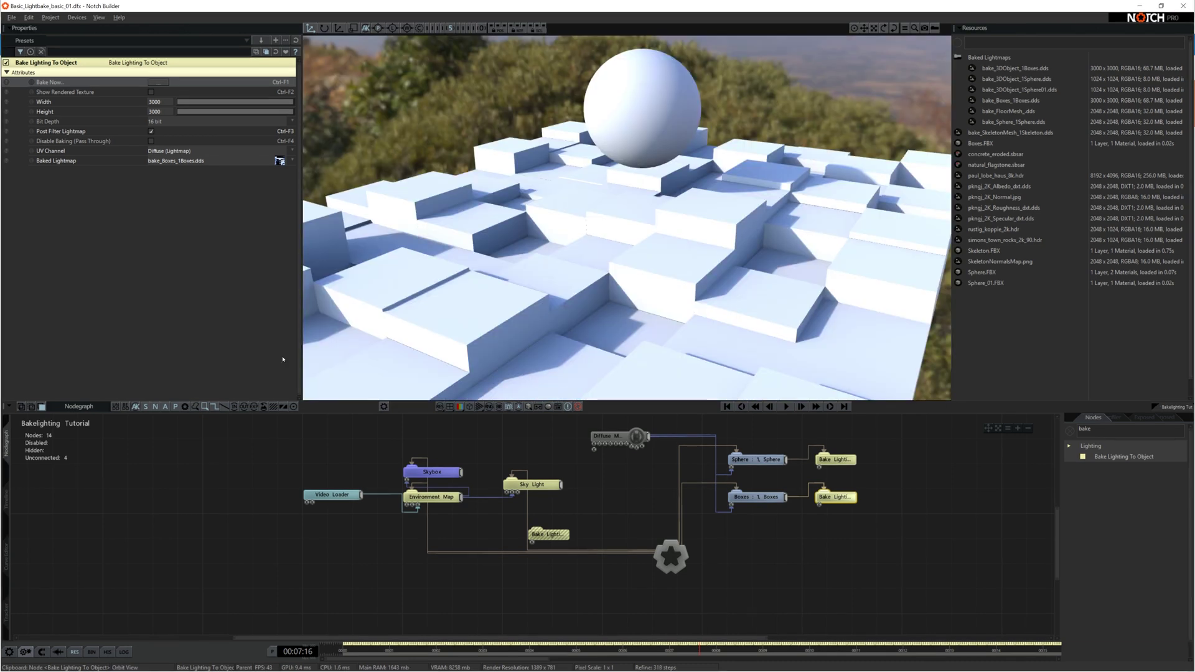
Step: Compare the boxes with baking temporarily passed through, and preview their rendered lightmap texture before returning to the scene view
left_click_drag(660, 265, 721, 247)
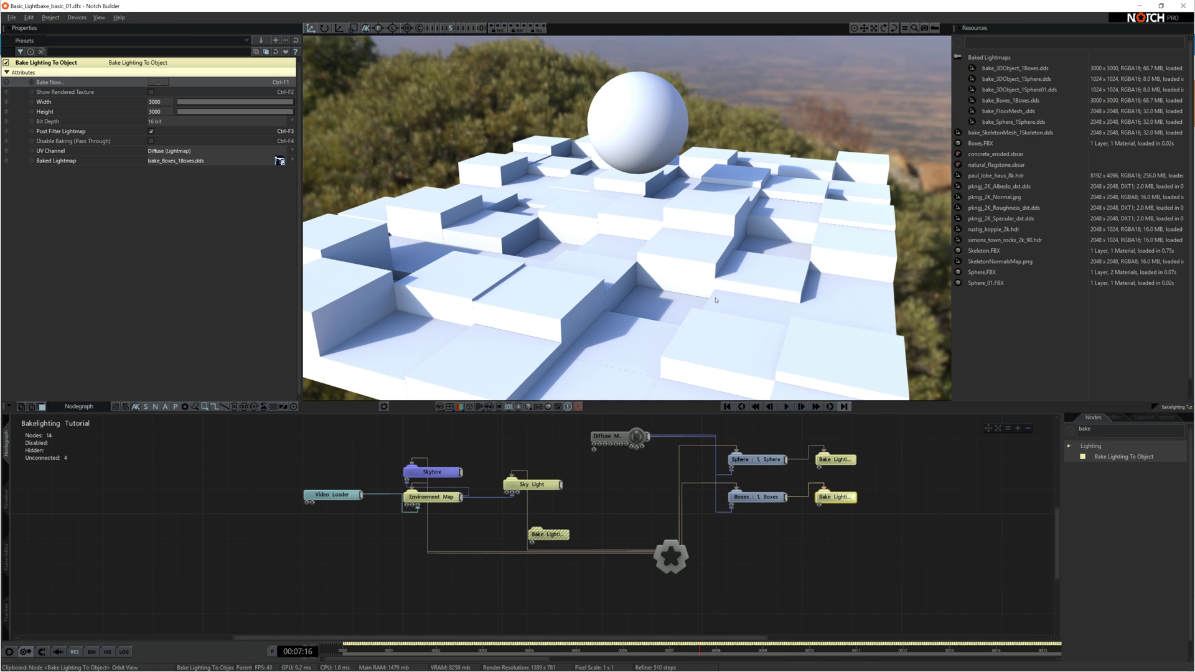
left_click_drag(716, 300, 731, 353)
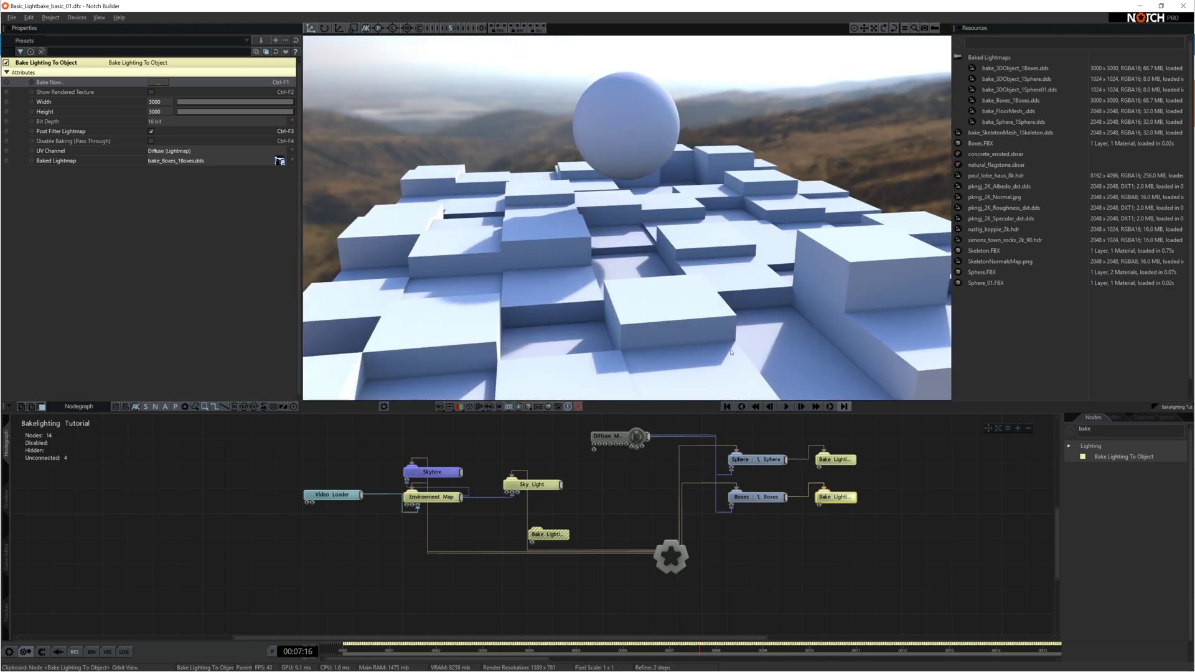
left_click(150, 141)
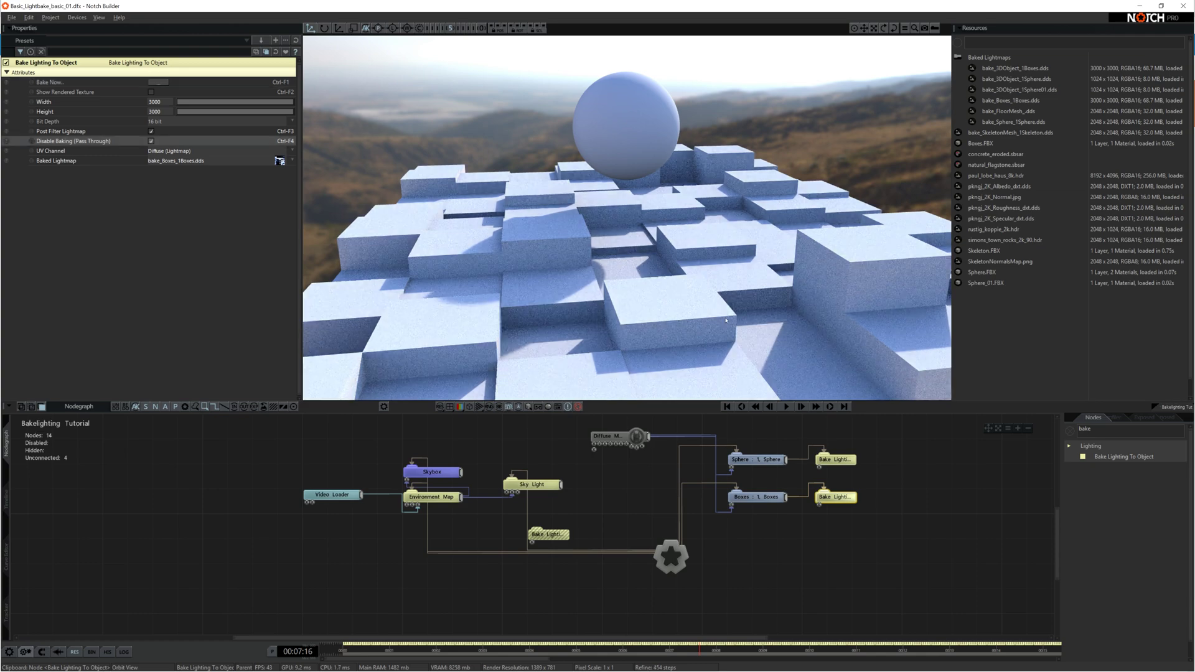
left_click(150, 140)
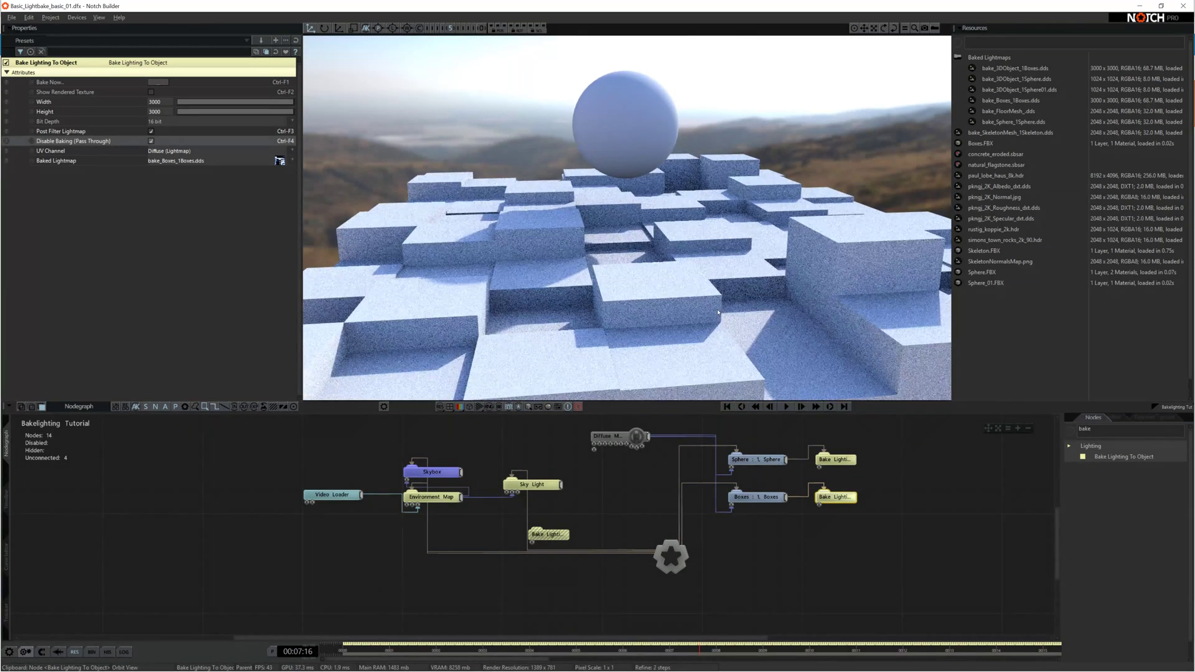
left_click(151, 91)
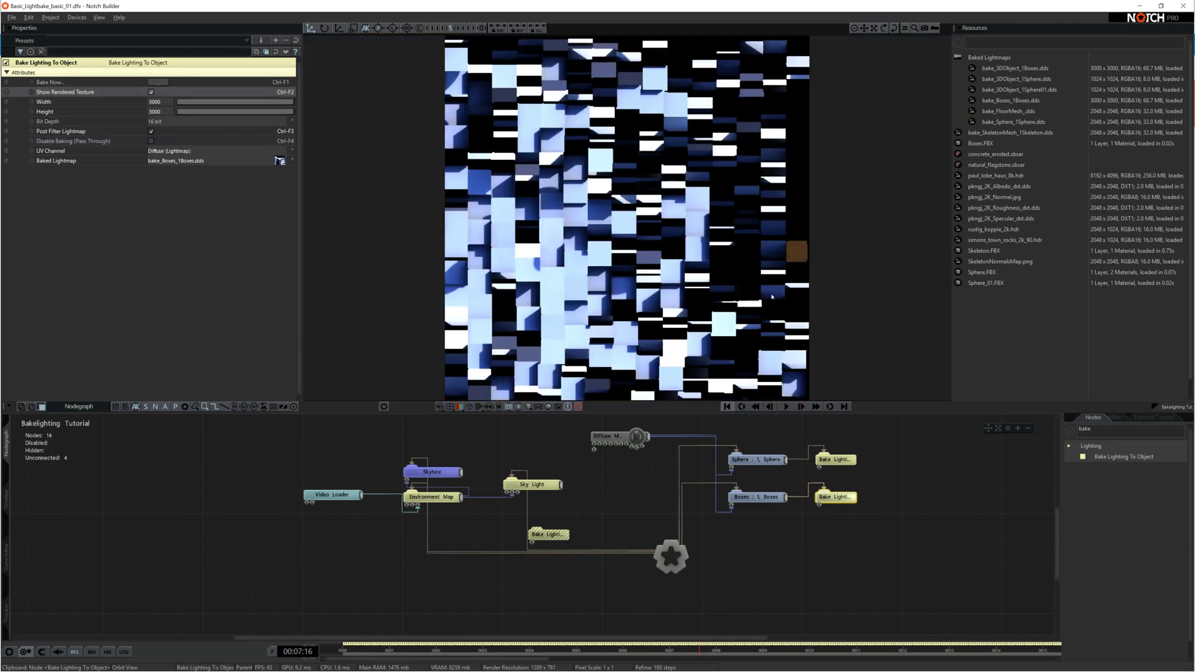
left_click(151, 91)
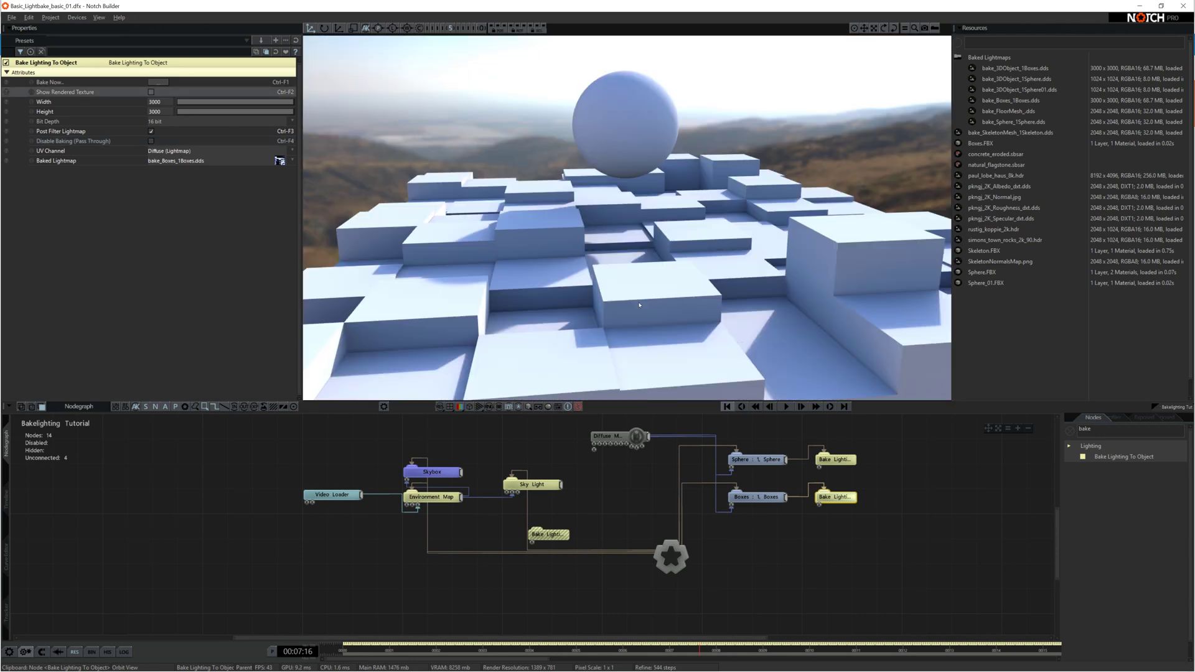
Step: Disable Post Filter Lightmap on the boxes' bake node and rebake to compare the unfiltered lighting up close
left_click(151, 131)
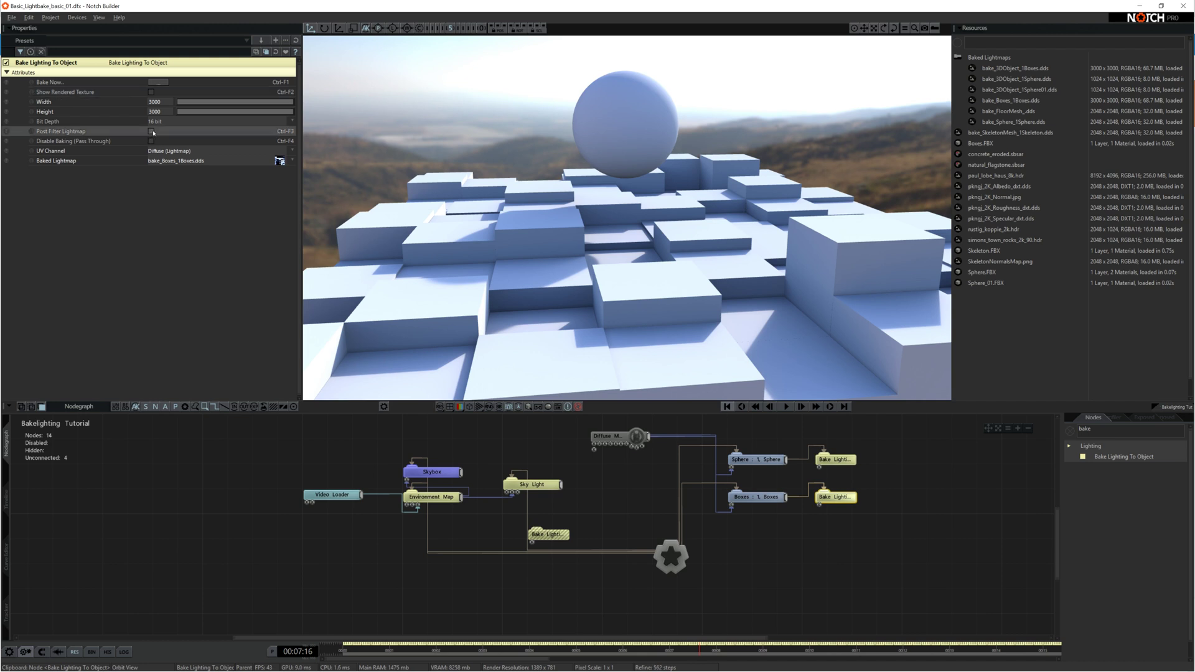
right_click_drag(697, 311, 722, 353)
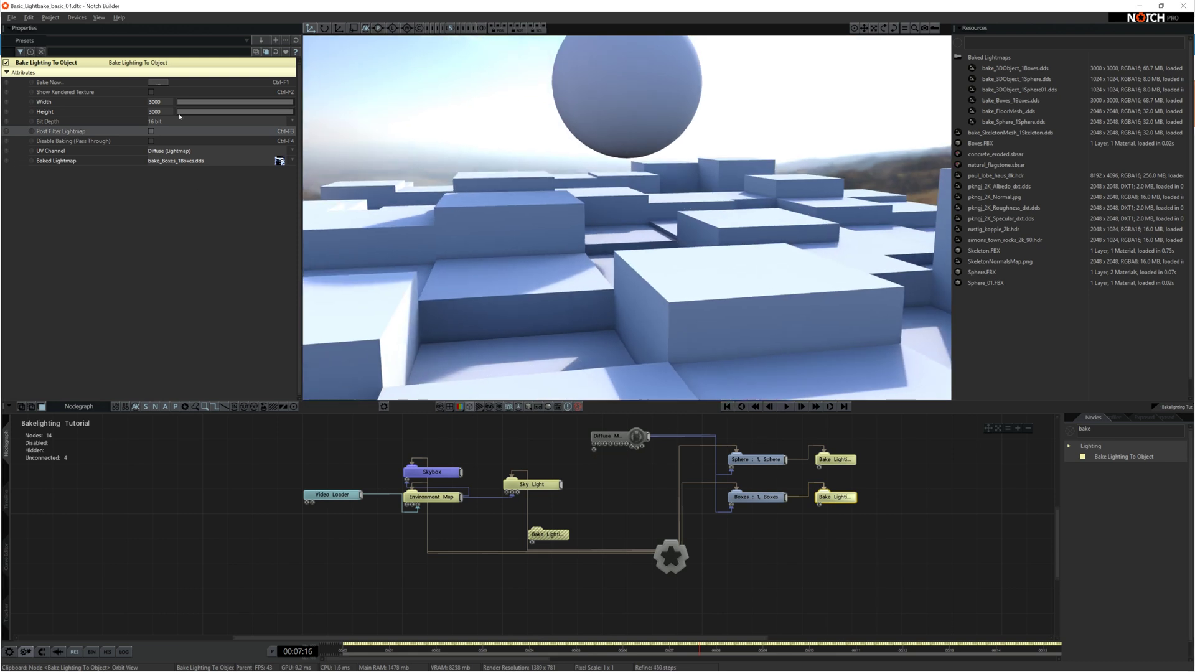
key("ctrl+F3")
key("ctrl+F1")
key("Return")
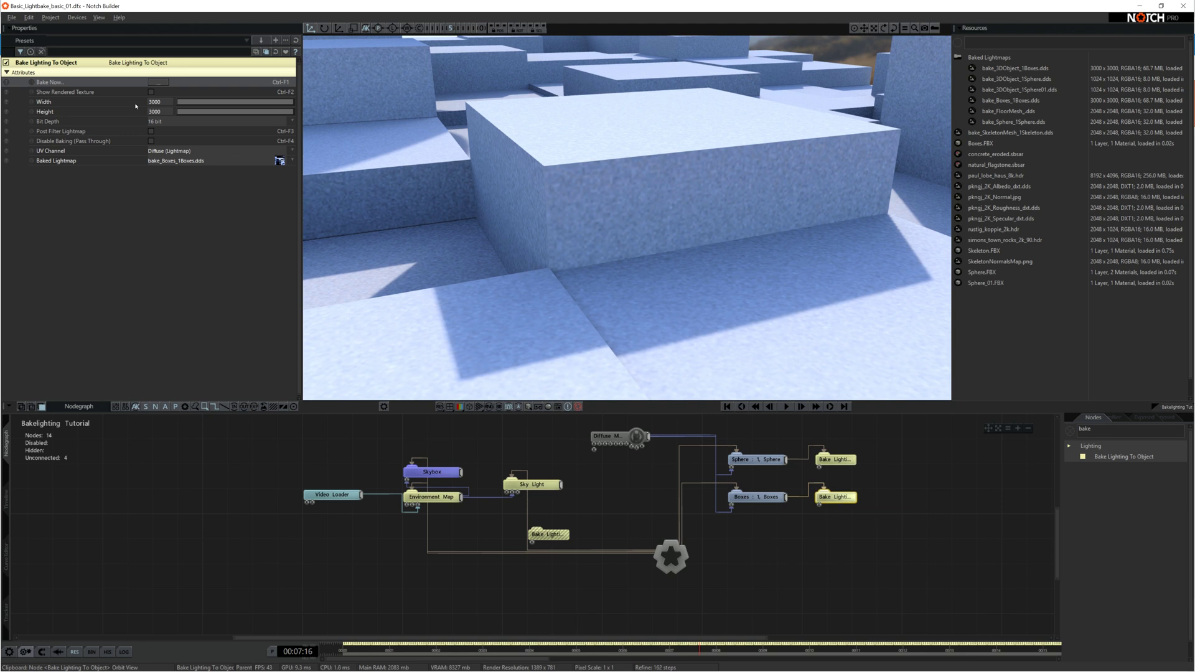
Step: Re-enable Post Filter Lightmap on the boxes' bake node and rebake their lighting with 50 refinement passes
left_click(150, 131)
left_click(158, 81)
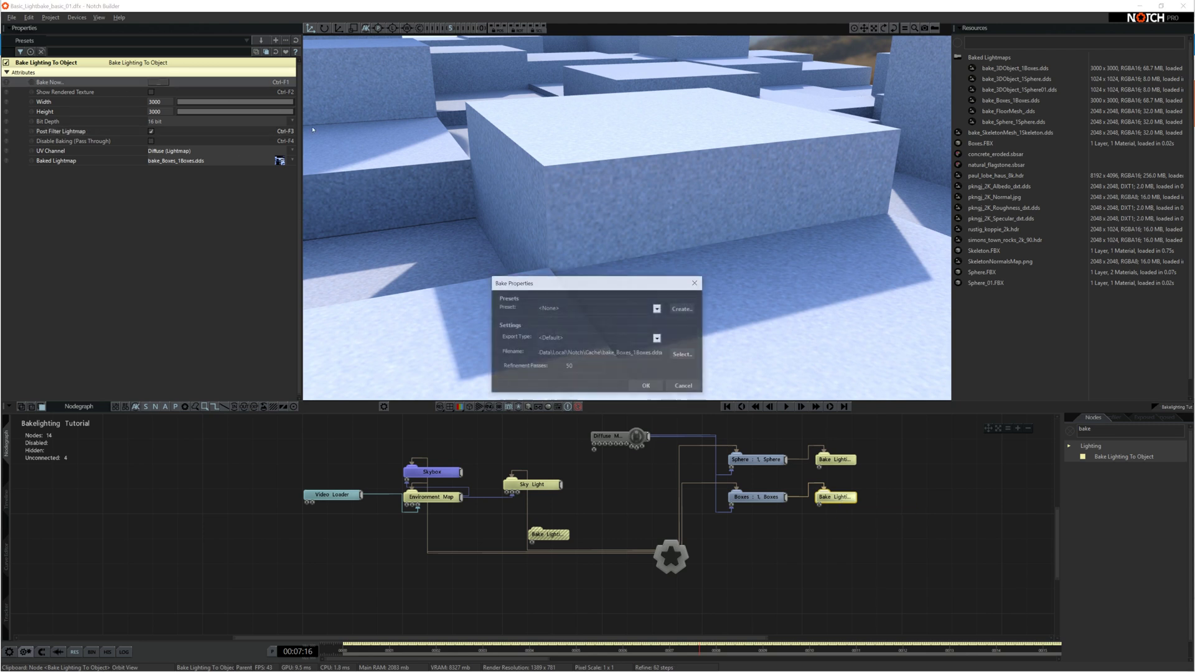
left_click(657, 383)
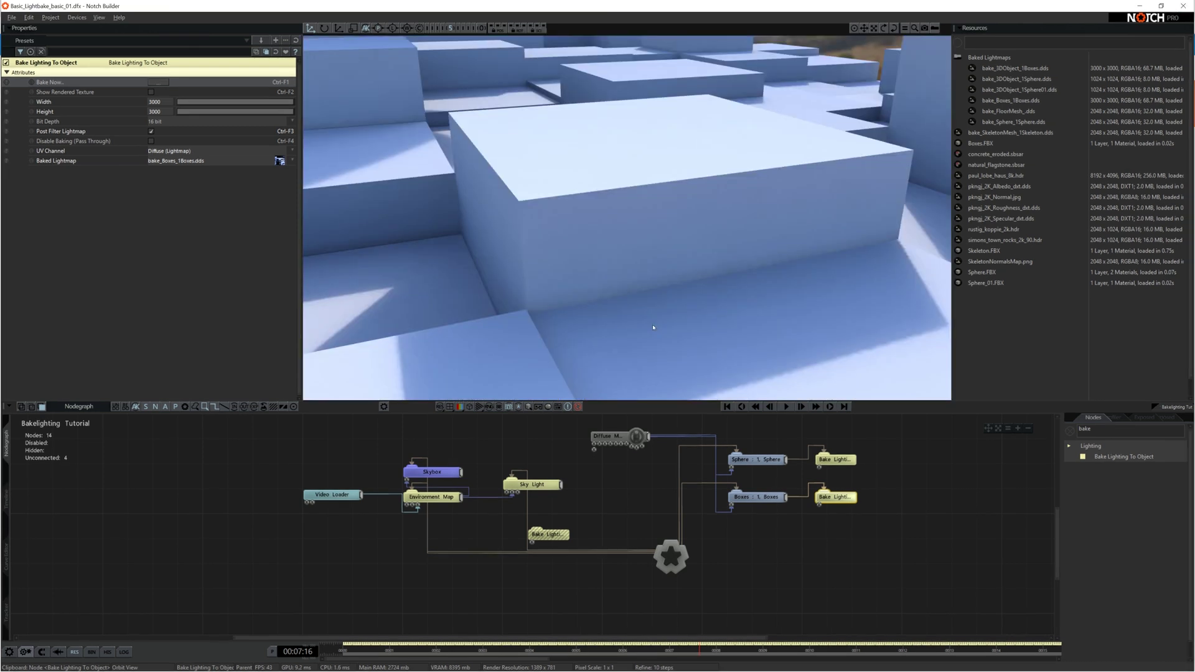
Step: Inspect the rebaked lighting on the boxes and sphere from a wider distance and several angles
left_click_drag(653, 327, 586, 229)
scroll(586, 229, "down", 5)
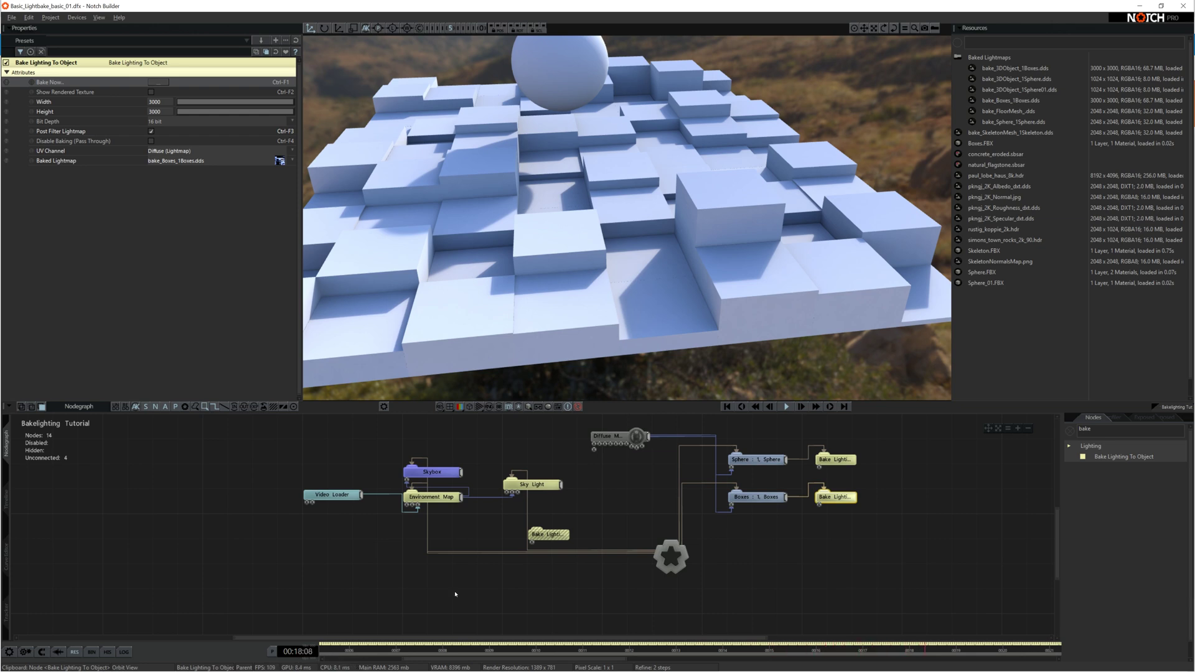
left_click_drag(679, 258, 599, 295)
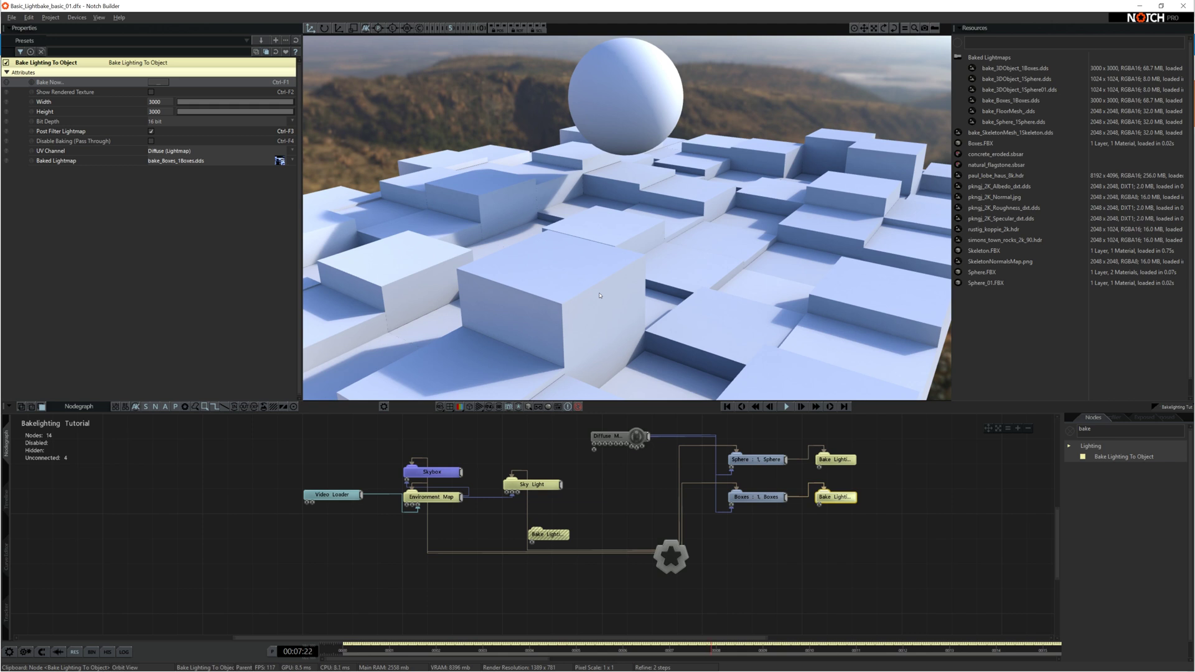
left_click_drag(665, 291, 705, 305)
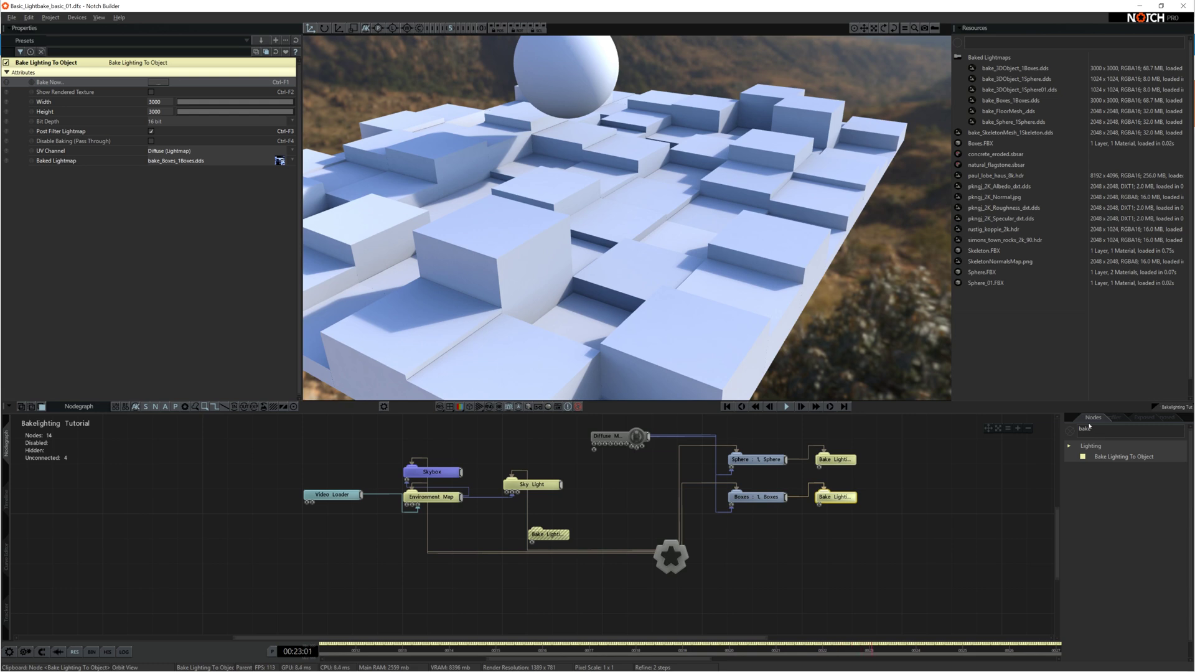
left_click_drag(653, 223, 708, 217)
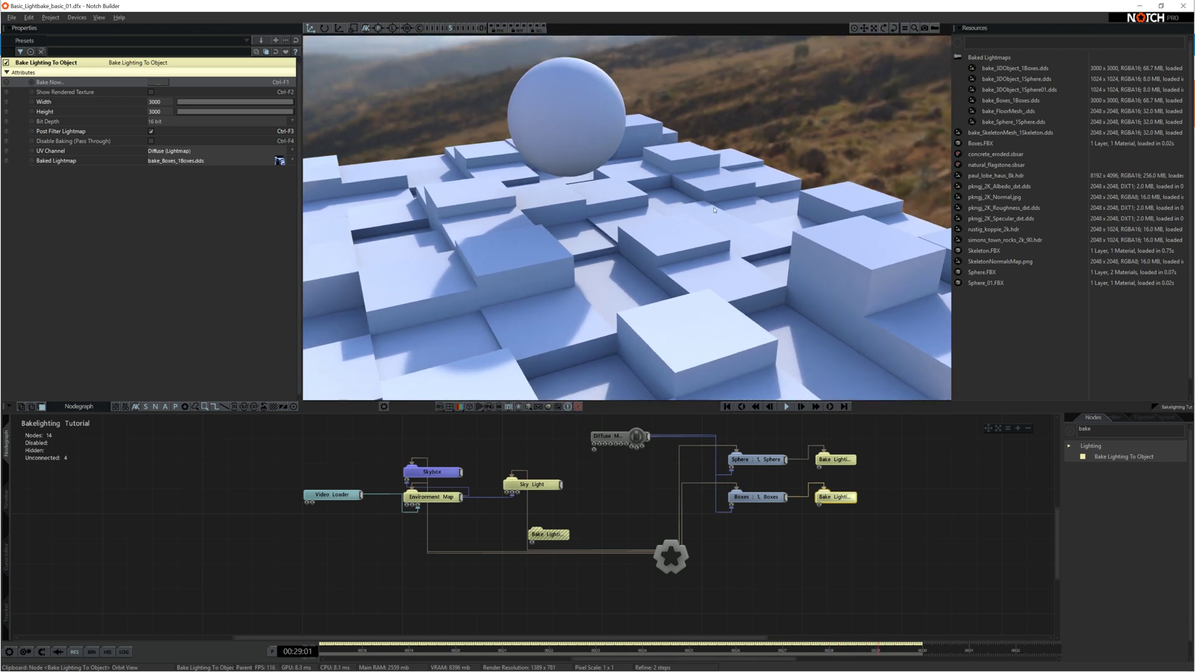
Step: Add a Light node from the Lighting nodes and place it under the unconnected bake node, attached to the root
left_click(1097, 429)
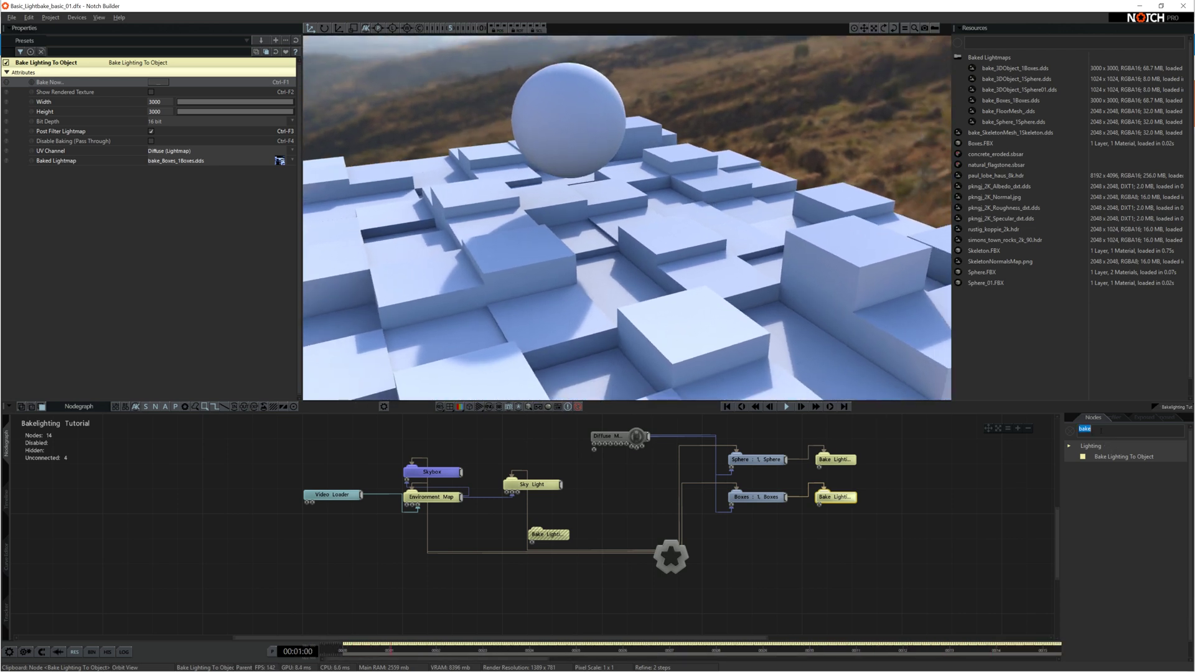
type("light")
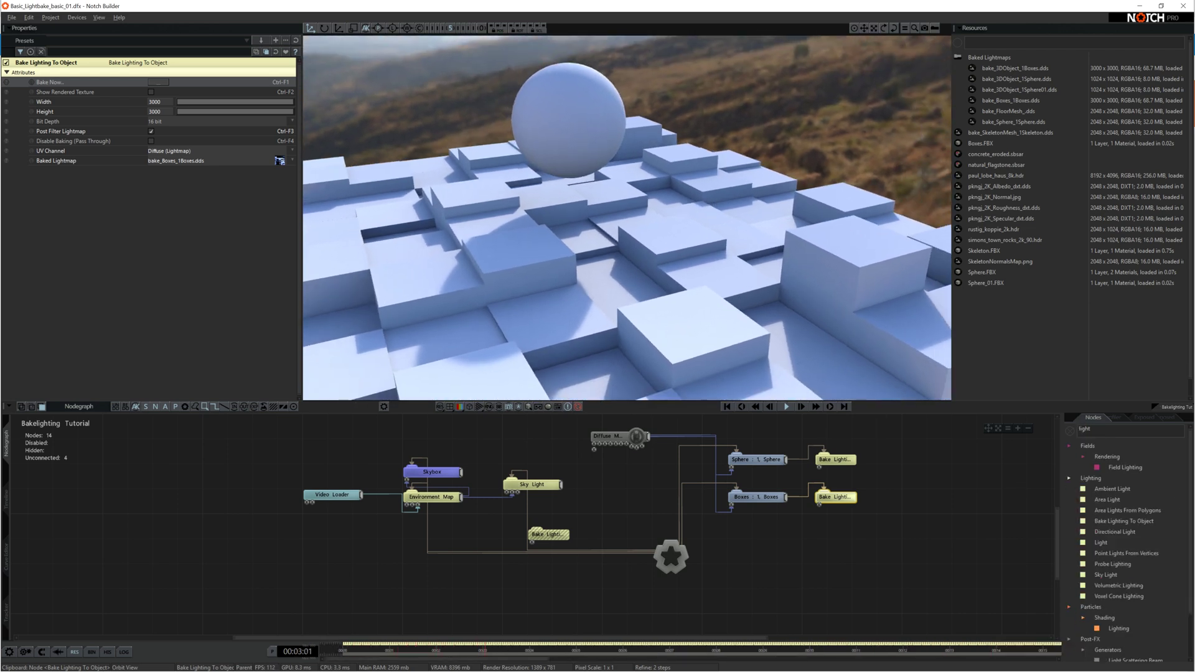
left_click_drag(1101, 542, 820, 552)
left_click(820, 550)
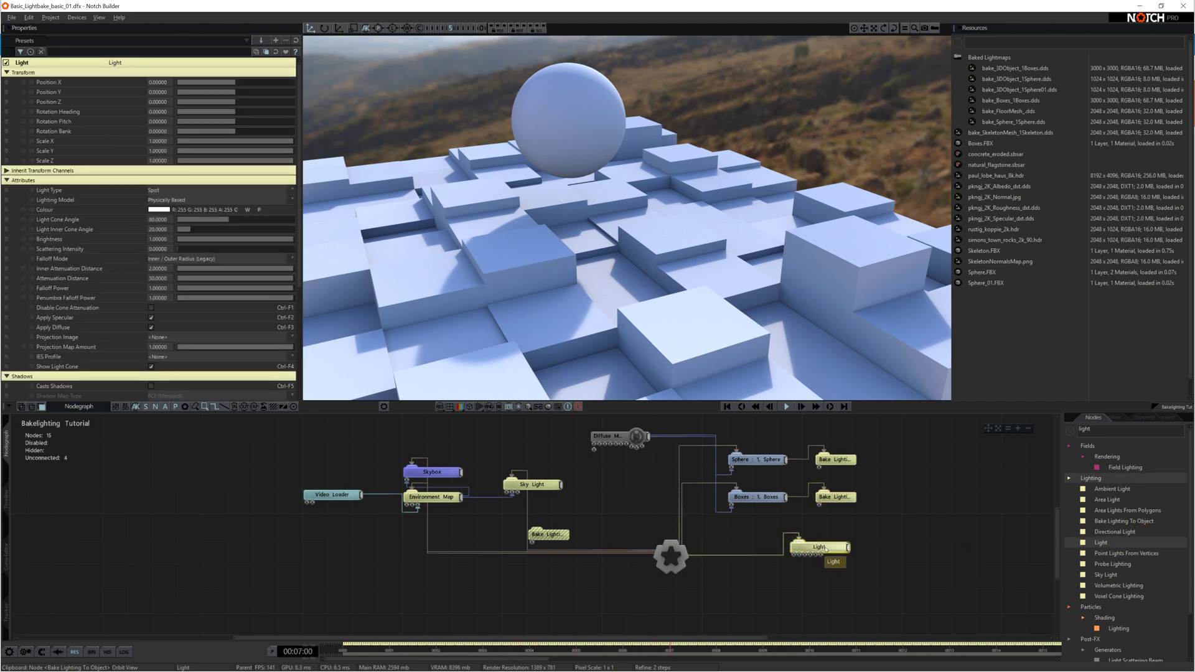
left_click_drag(826, 550, 577, 587)
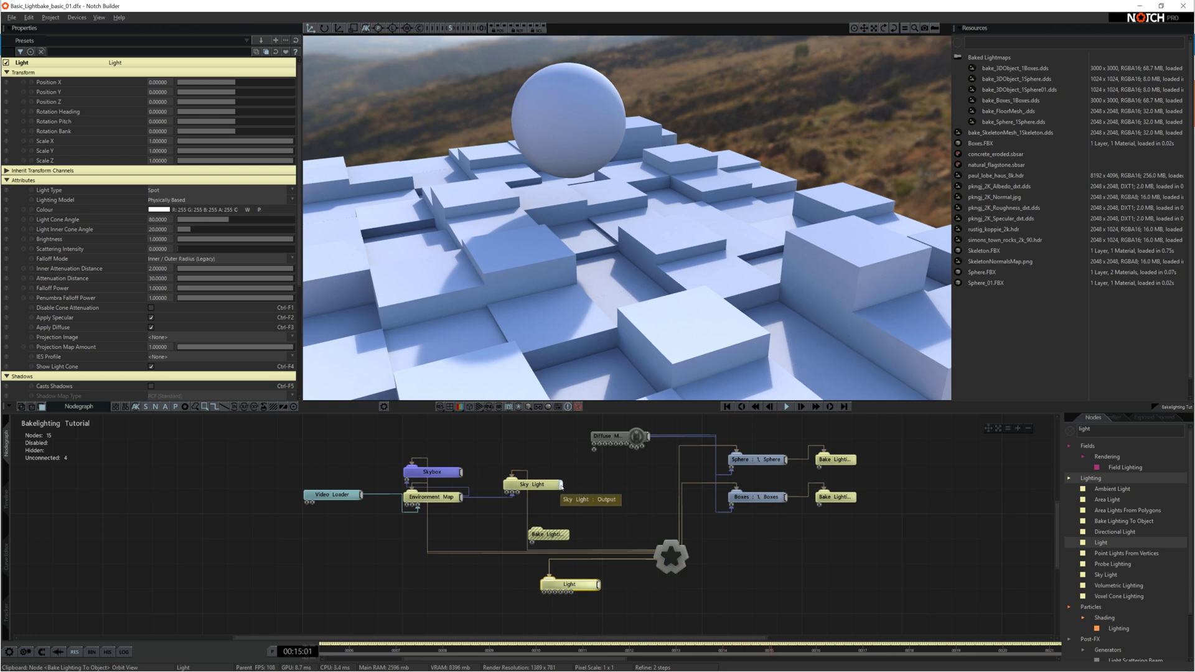
Step: Connect the Sky Light output to the Bake Lights inputs of the sphere's and boxes' bake nodes
left_click_drag(563, 486, 821, 470)
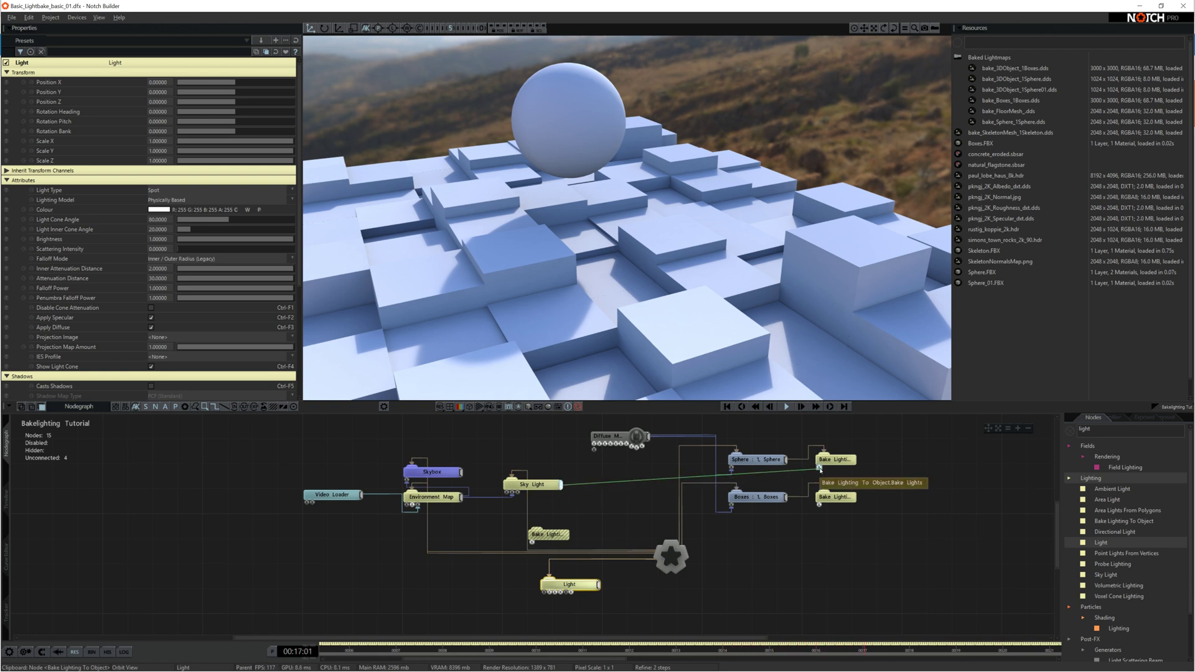
left_click_drag(820, 470, 821, 470)
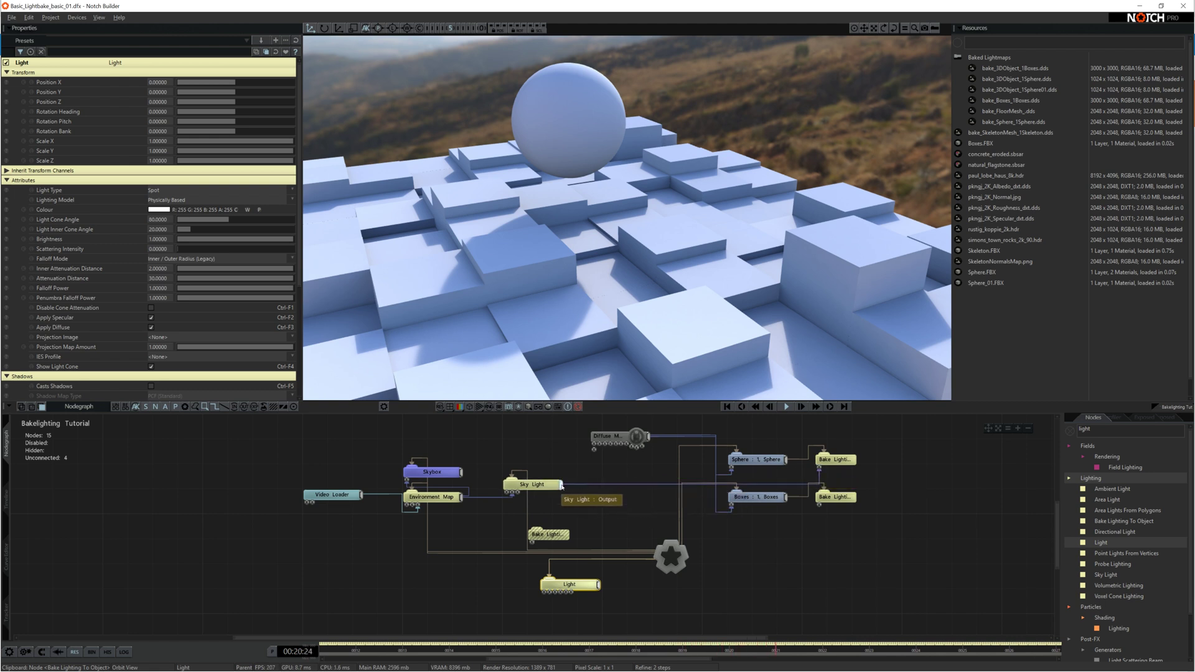
left_click_drag(563, 486, 823, 499)
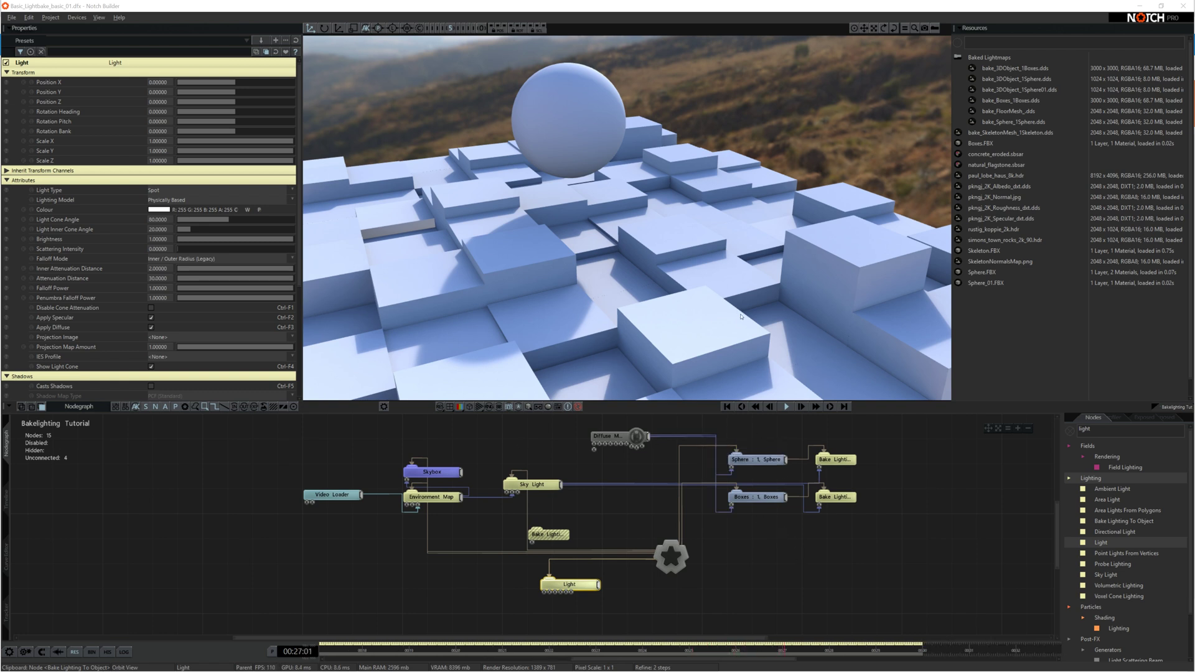
left_click(830, 555)
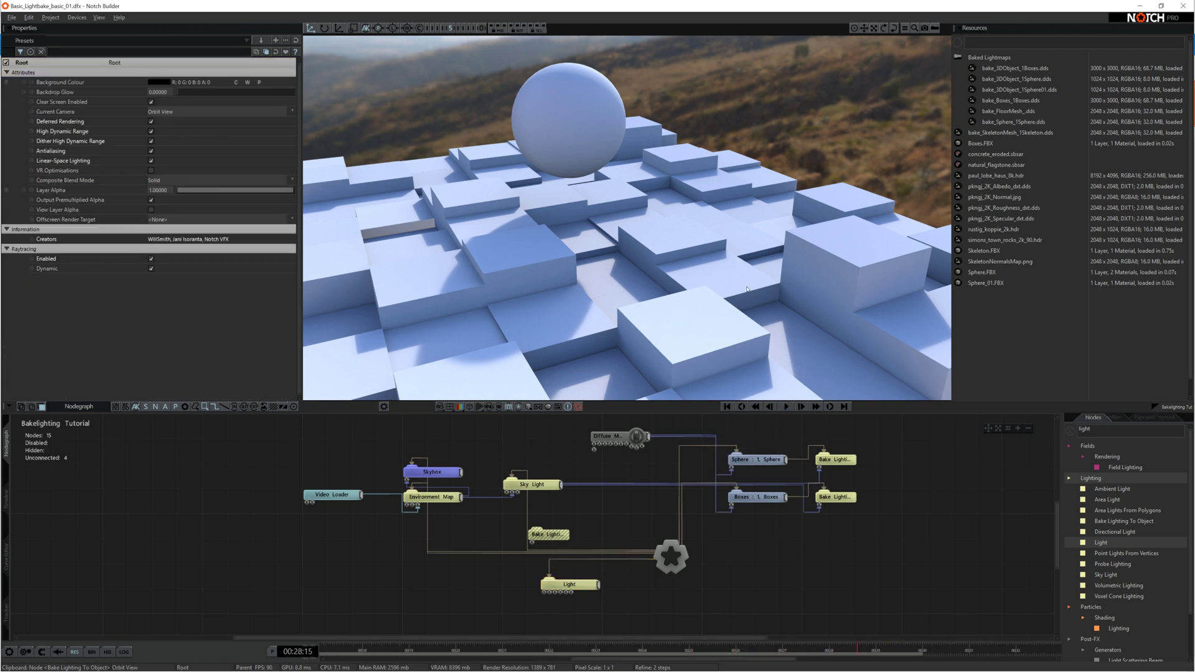
Step: Move the Light up behind the sphere to about (-3.02, 6.37, -8.85) and pitch it about 32 degrees toward the boxes
left_click_drag(747, 289, 713, 284)
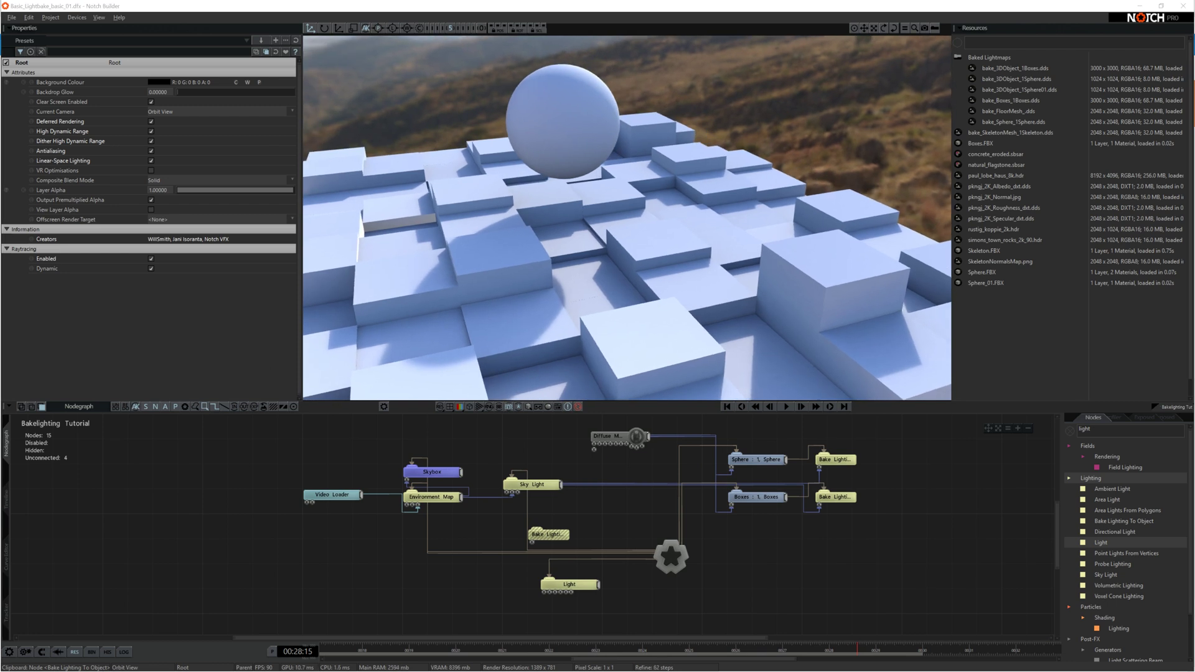
left_click_drag(626, 343, 669, 345)
left_click(576, 582)
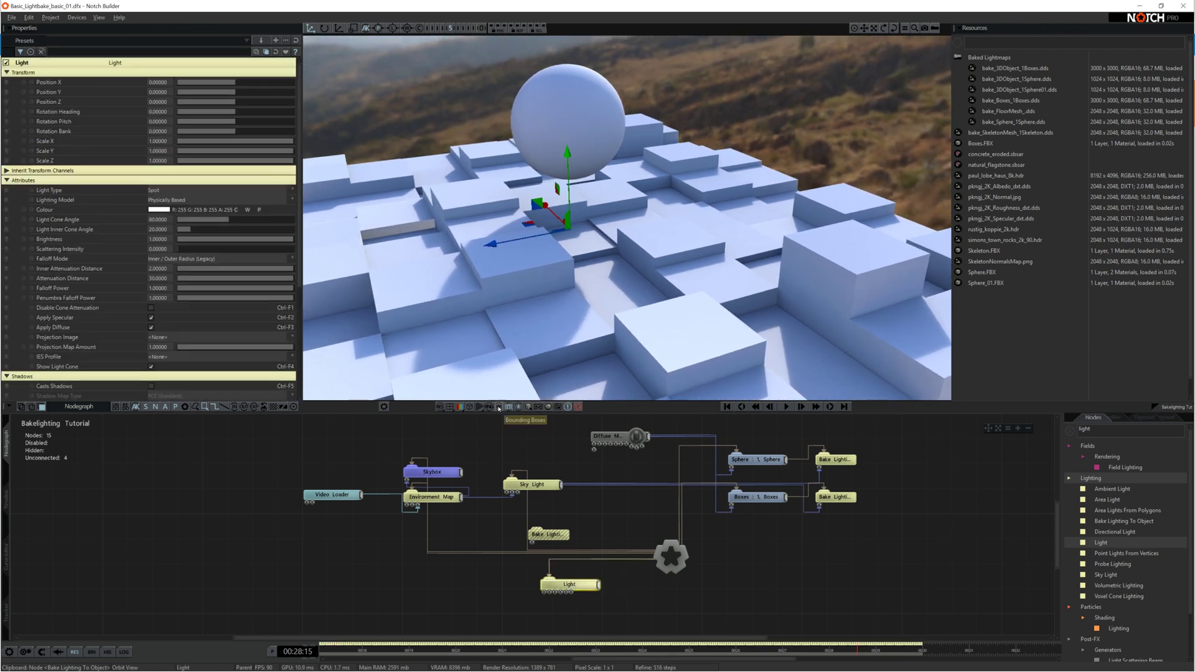
left_click_drag(561, 211, 766, 119)
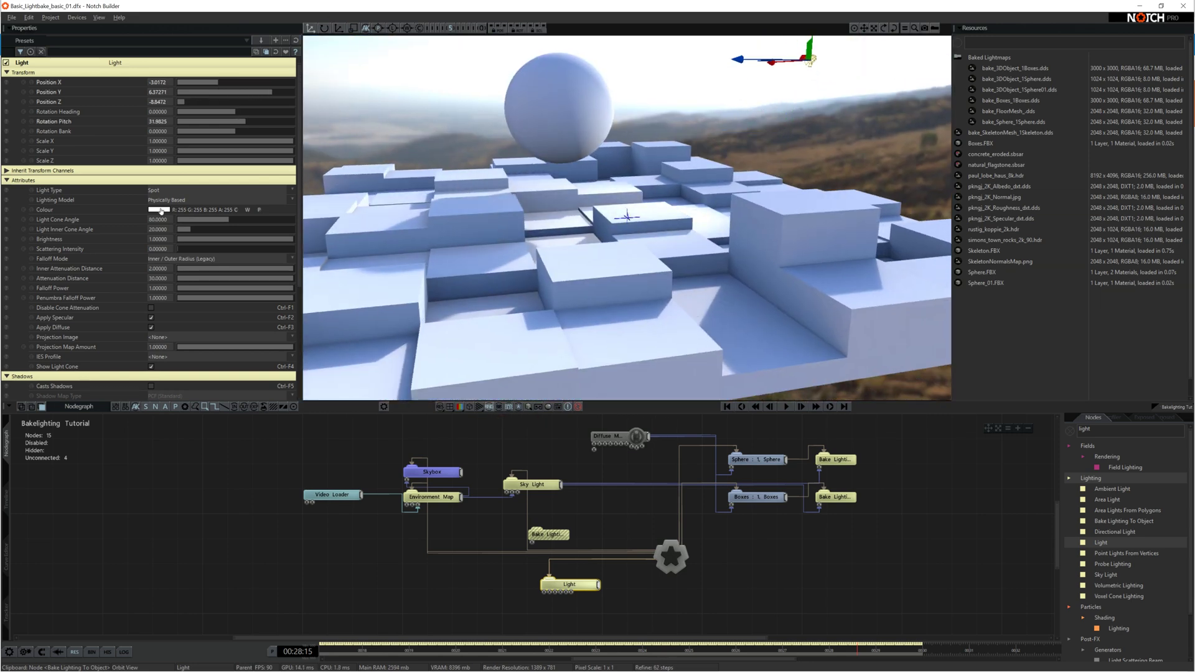
Step: Set the Light's colour to red (R 255, G 0, B 12) and enable Casts Shadows
left_click(159, 210)
left_click(98, 266)
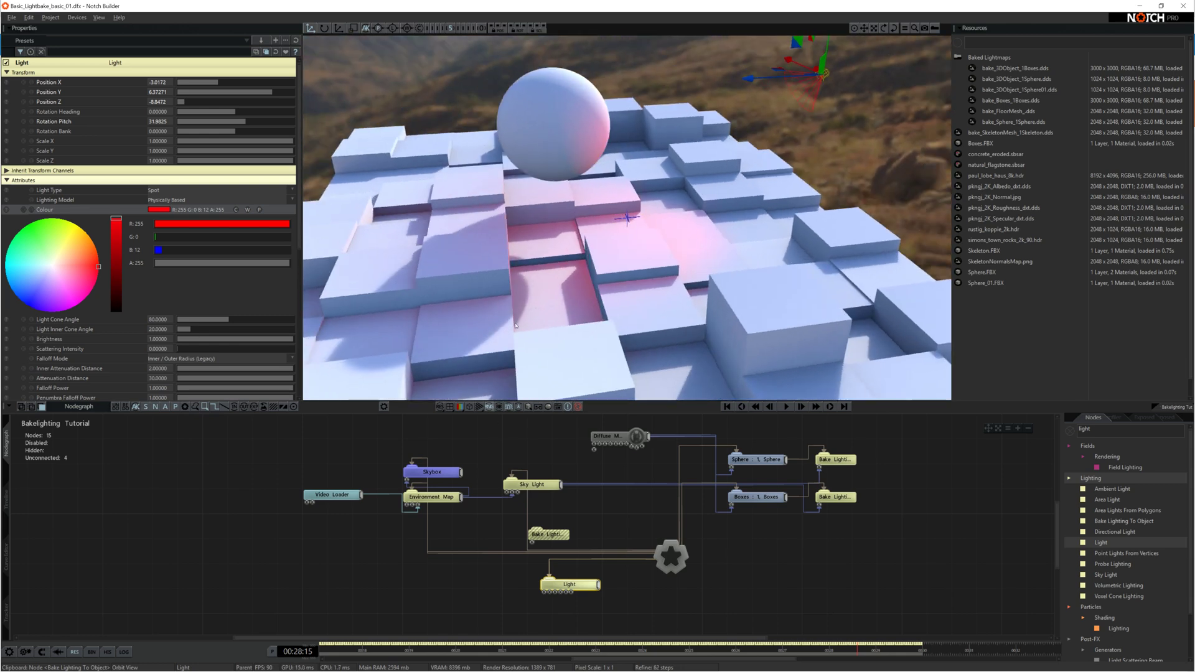
scroll(149, 249, "down", 5)
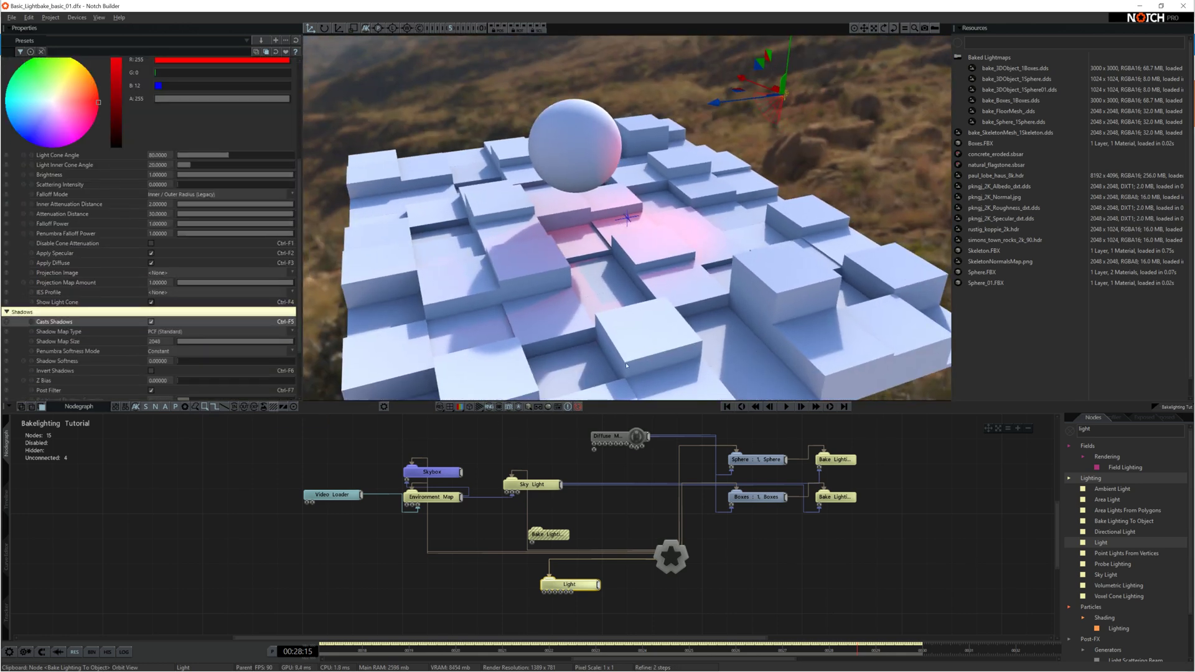
Step: Connect the red Light to both nodes' Bake Lights inputs and rebake the sphere and the boxes
left_click_drag(599, 584, 820, 506)
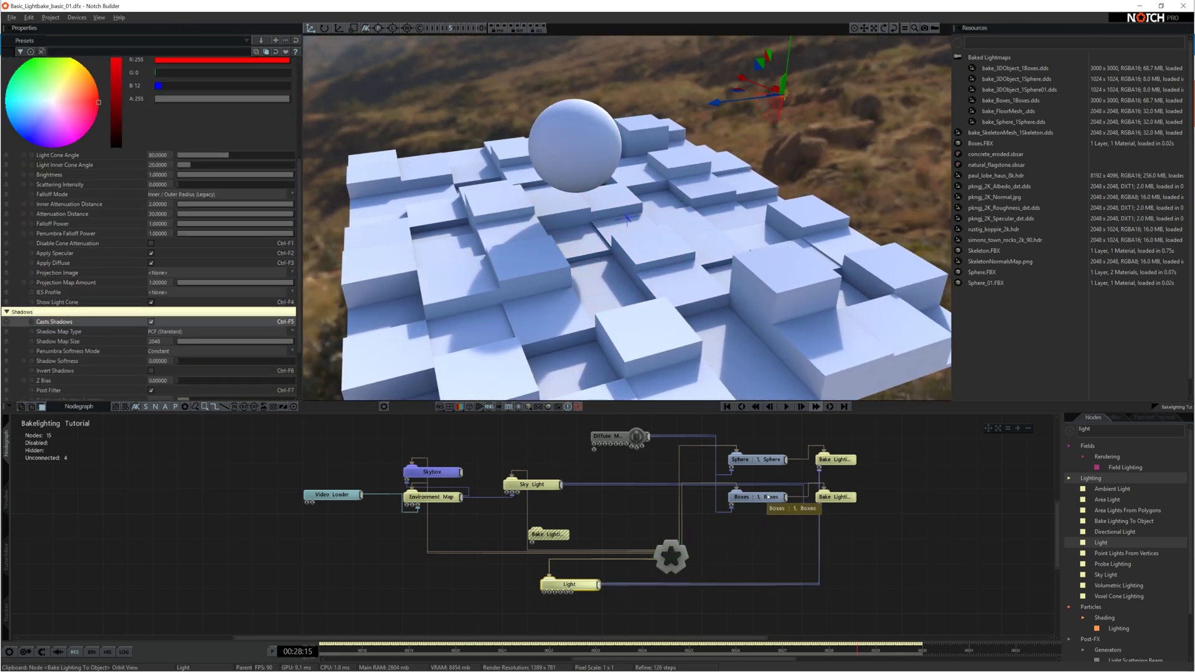
left_click(836, 459)
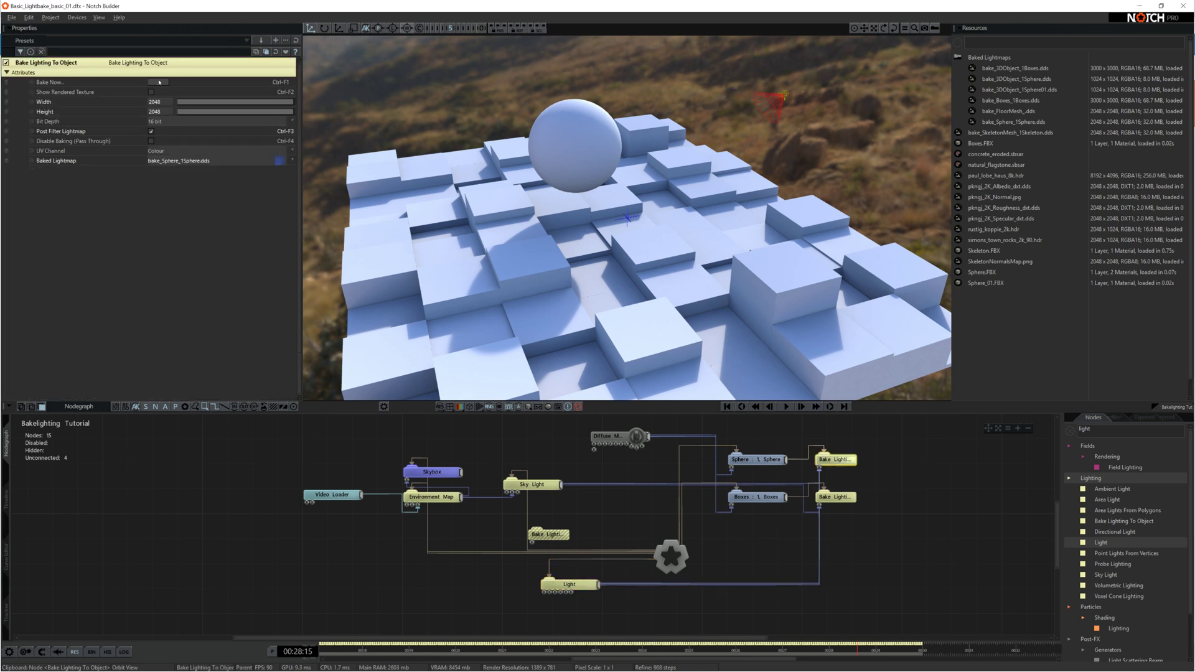
left_click(159, 81)
left_click(645, 384)
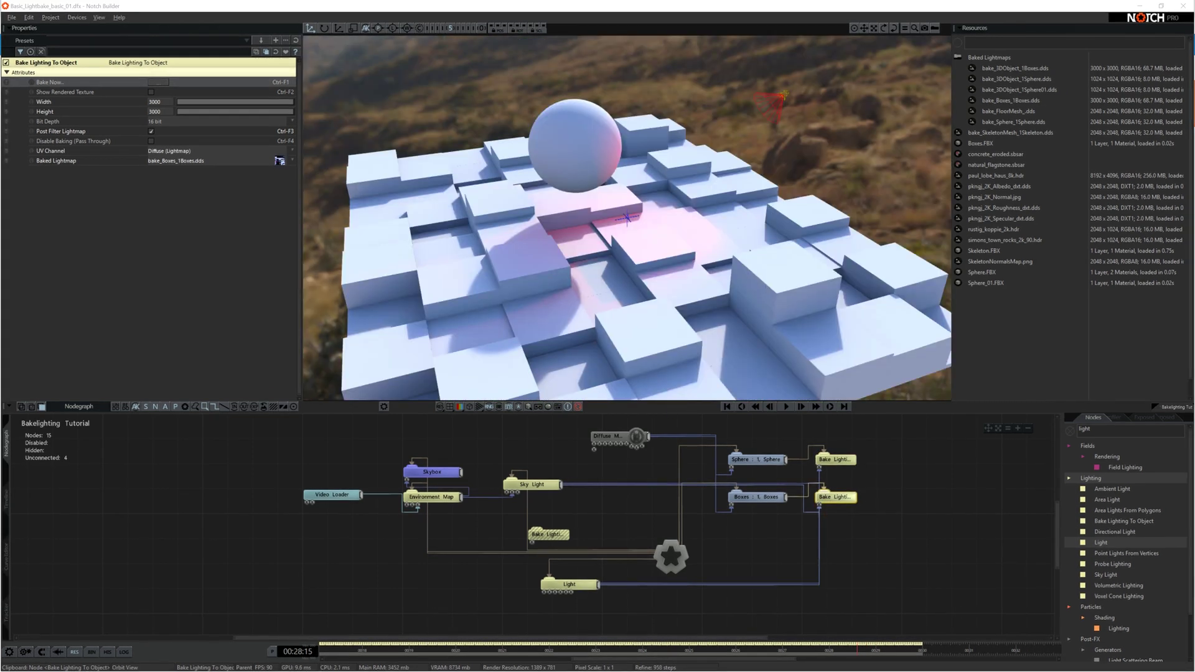
left_click_drag(661, 310, 683, 300)
middle_click_drag(636, 594, 641, 566)
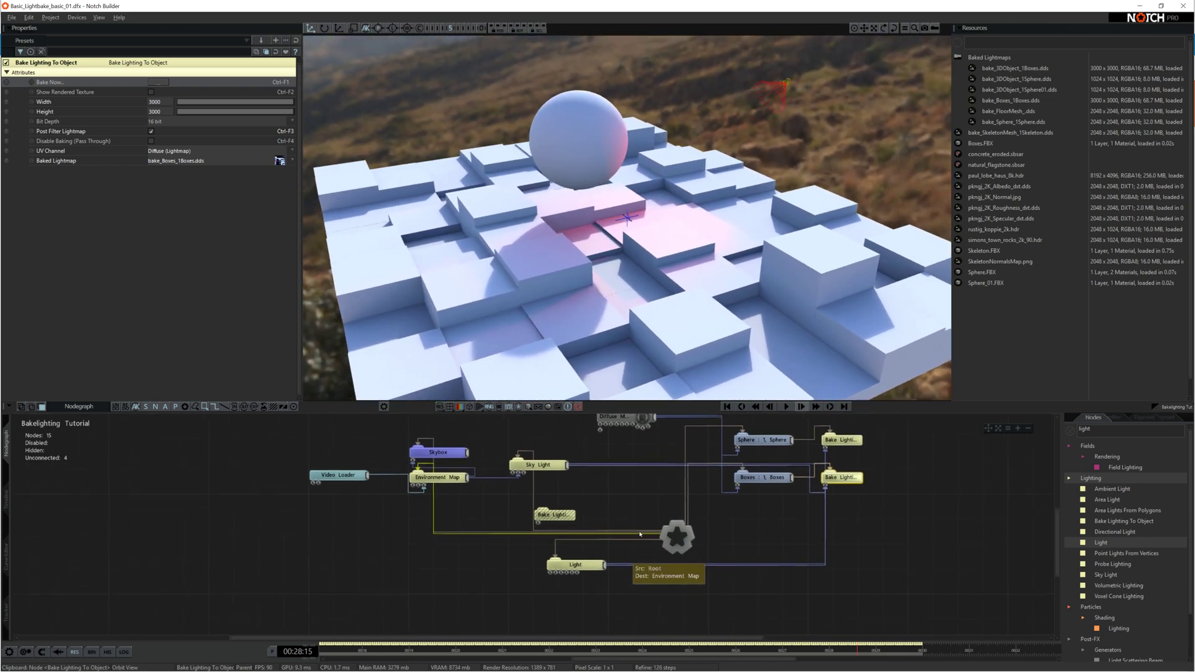
Step: Duplicate the red Light under the original, colour the copy blue (R 2, G 32, B 255) and reposition it near the sphere
left_click(600, 557)
key("ctrl+c")
key("ctrl+v")
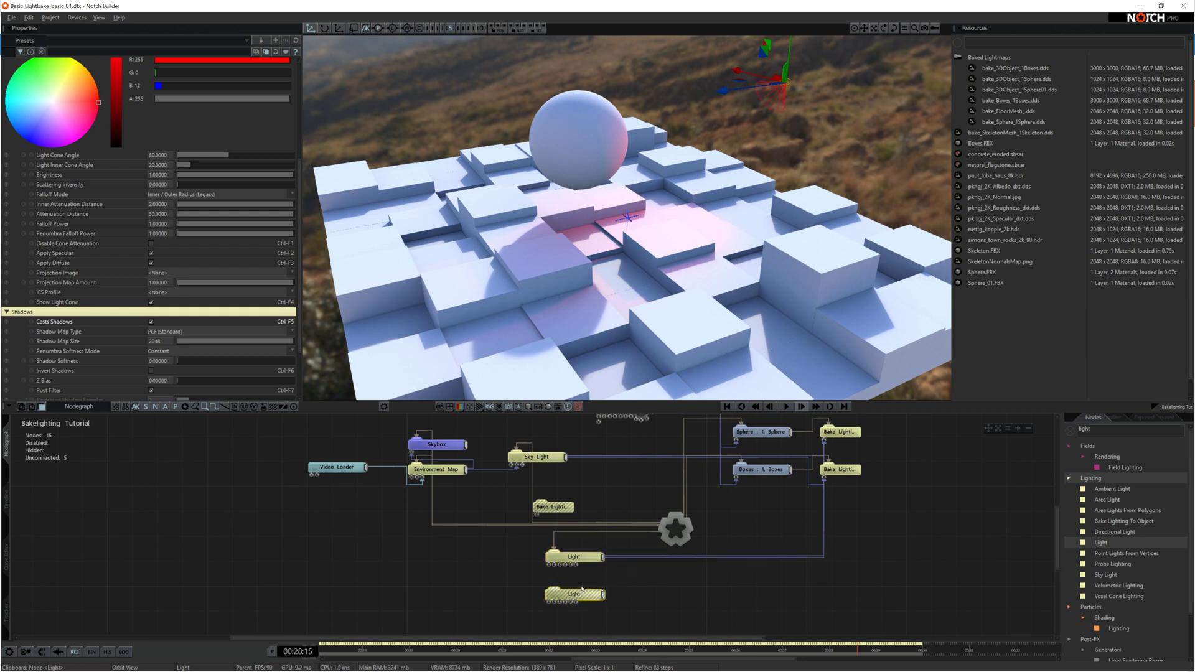
left_click(582, 587)
left_click(24, 138)
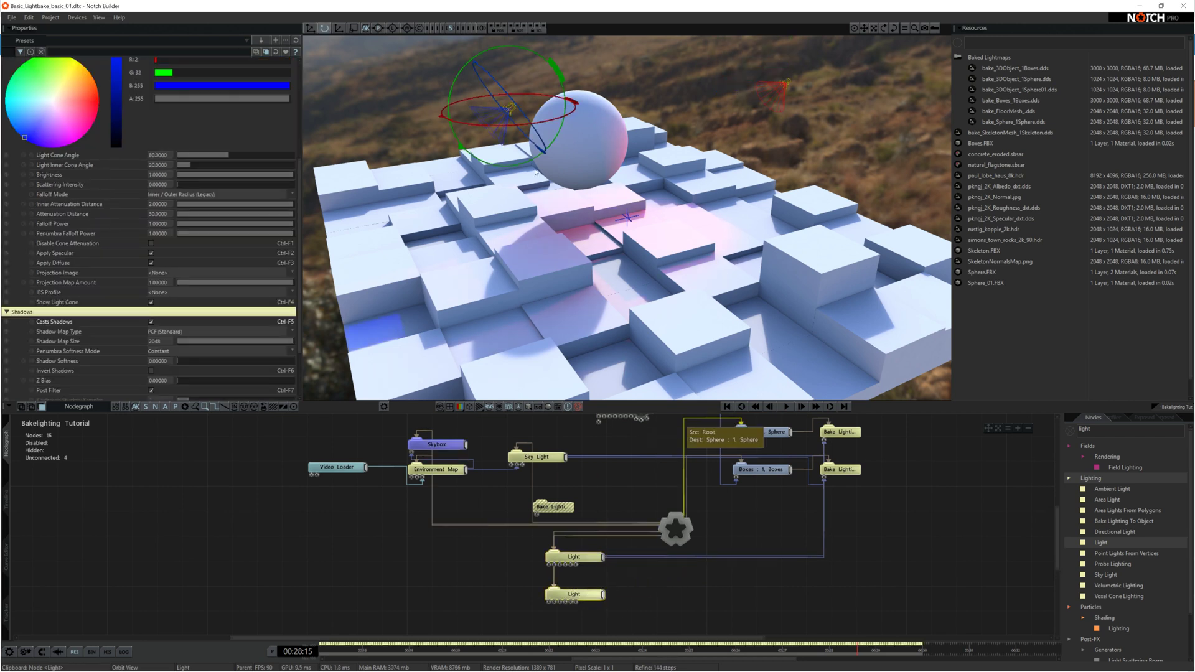
Step: Add a Math Modifier driving the blue Light, with a Sine function, scale 5 and speed 0.2, and preview its motion
double_click(1099, 430)
type("math")
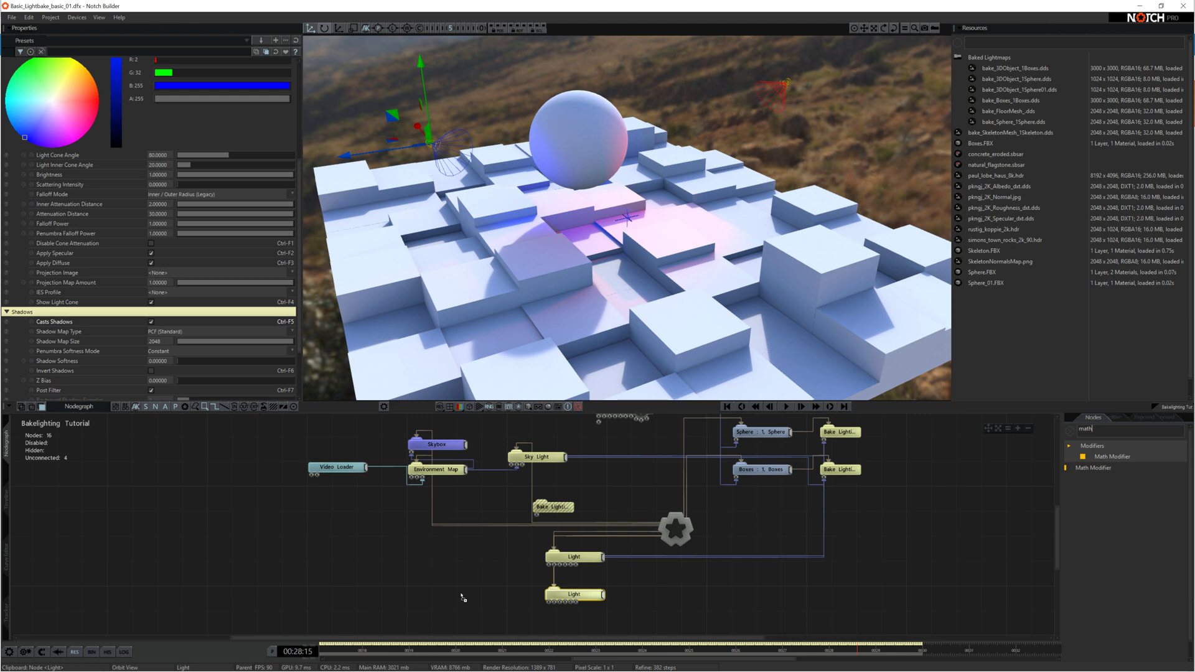
left_click_drag(463, 598, 626, 540)
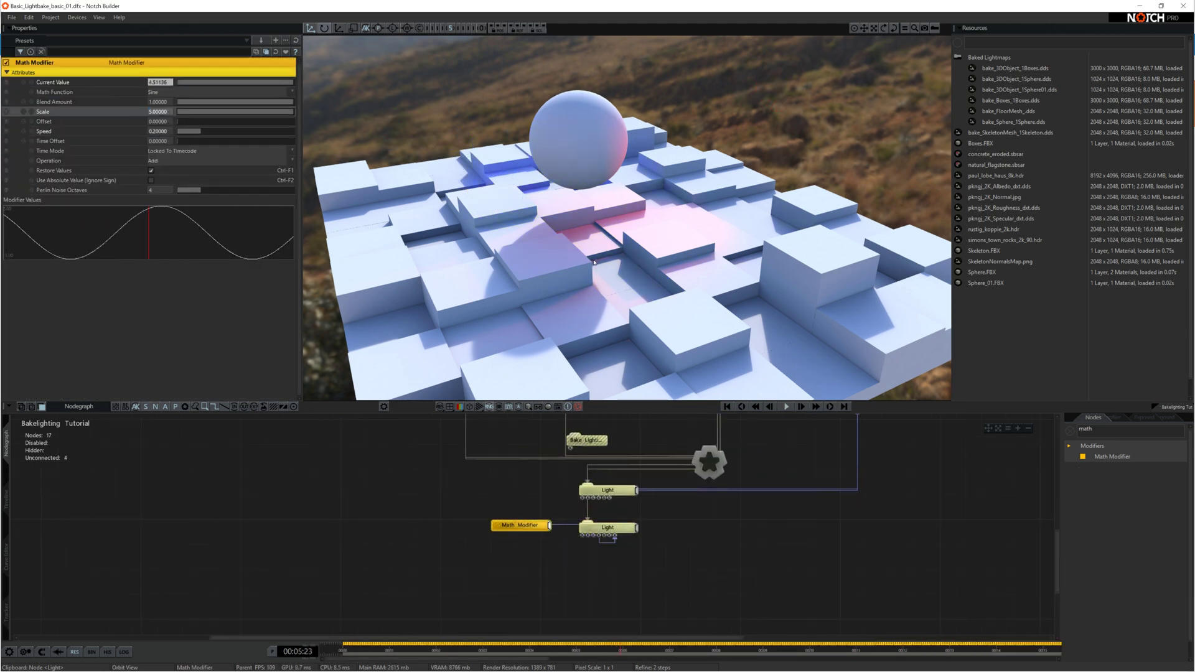
left_click_drag(590, 264, 580, 212)
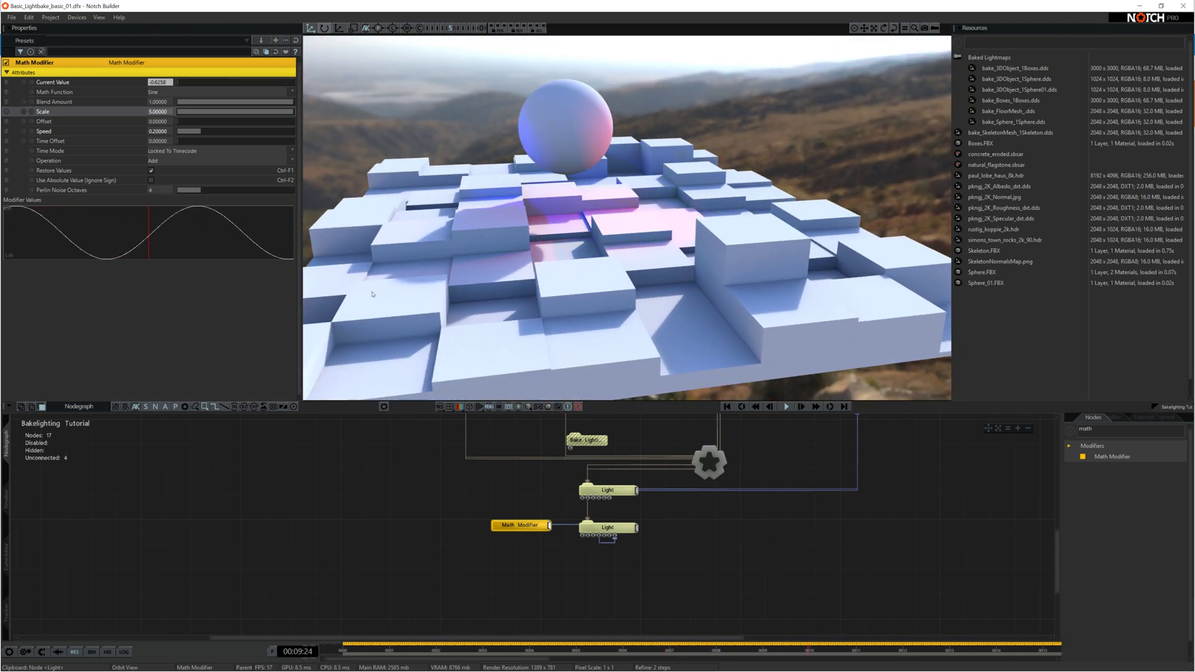
left_click_drag(604, 326, 594, 272)
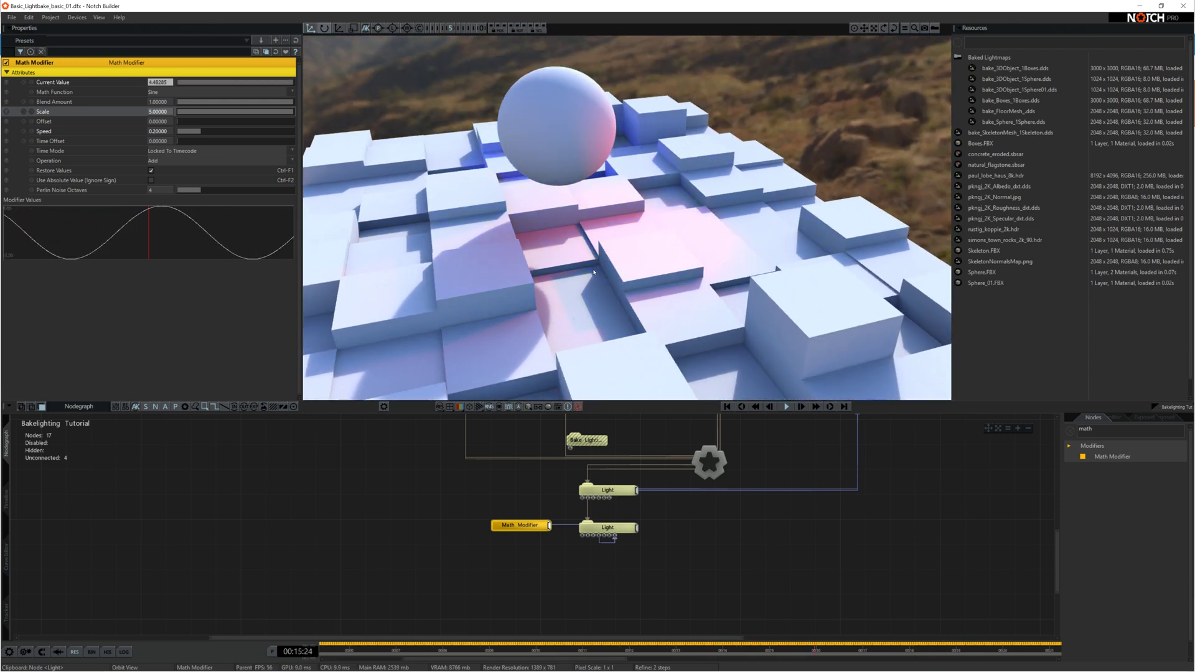
Step: Disable the Sky Light and the red Light, and delete the unconnected Bake Lighting To Object node
left_click(618, 490)
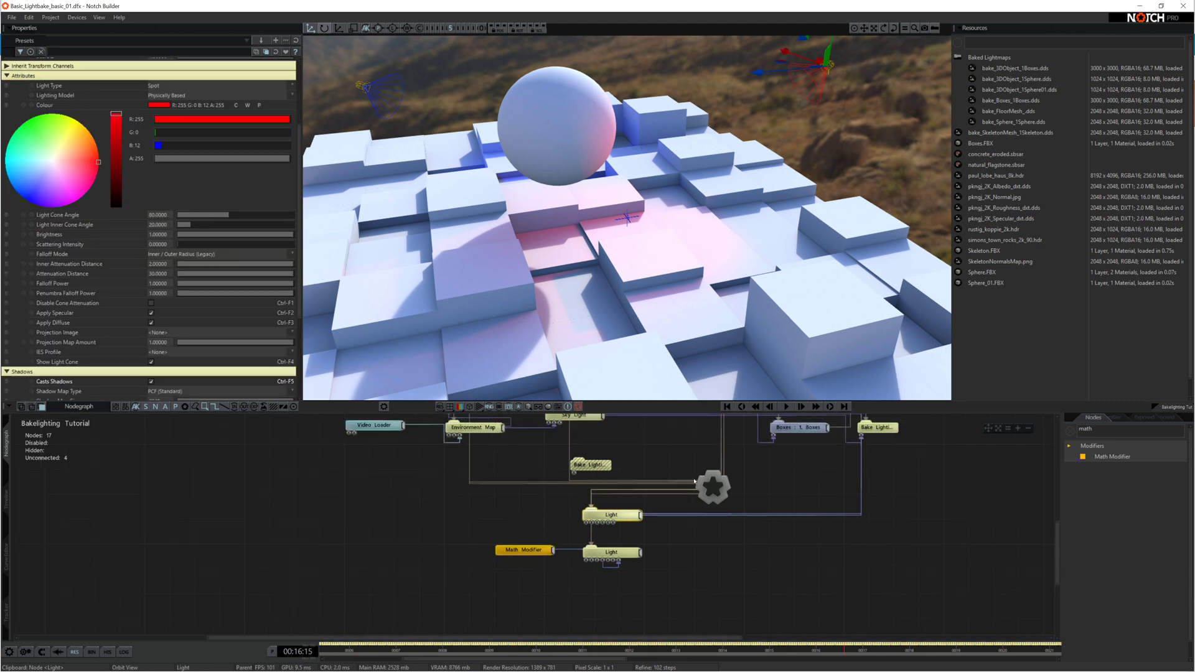
scroll(598, 492, "up", 3)
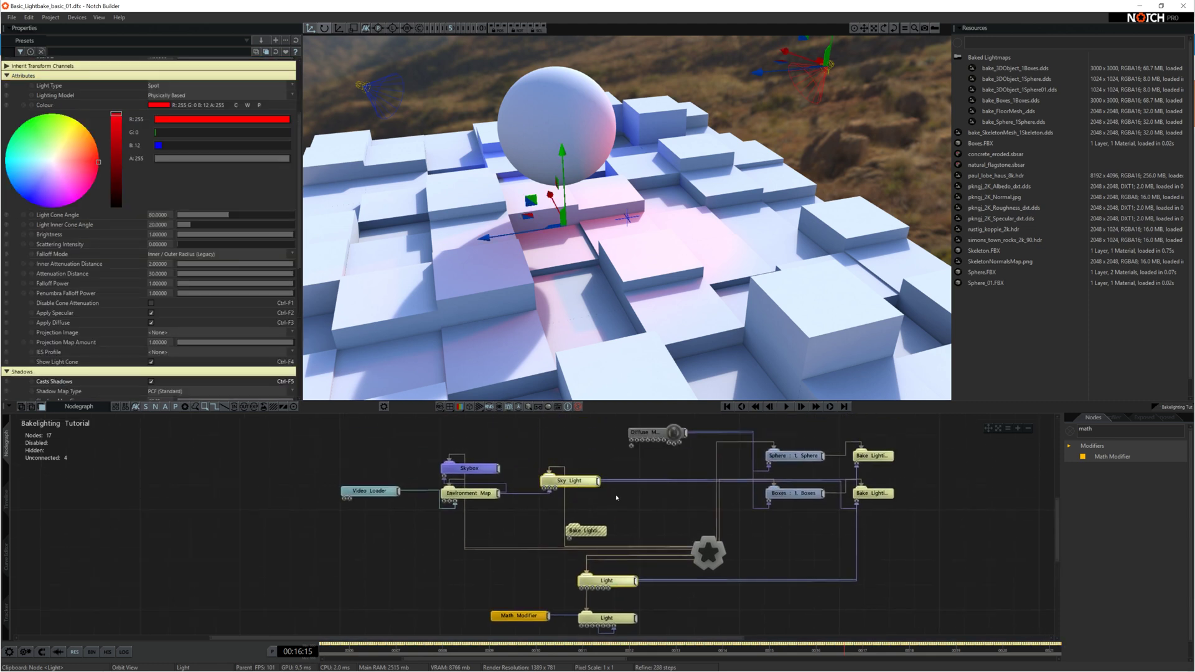
key("d")
left_click(599, 532)
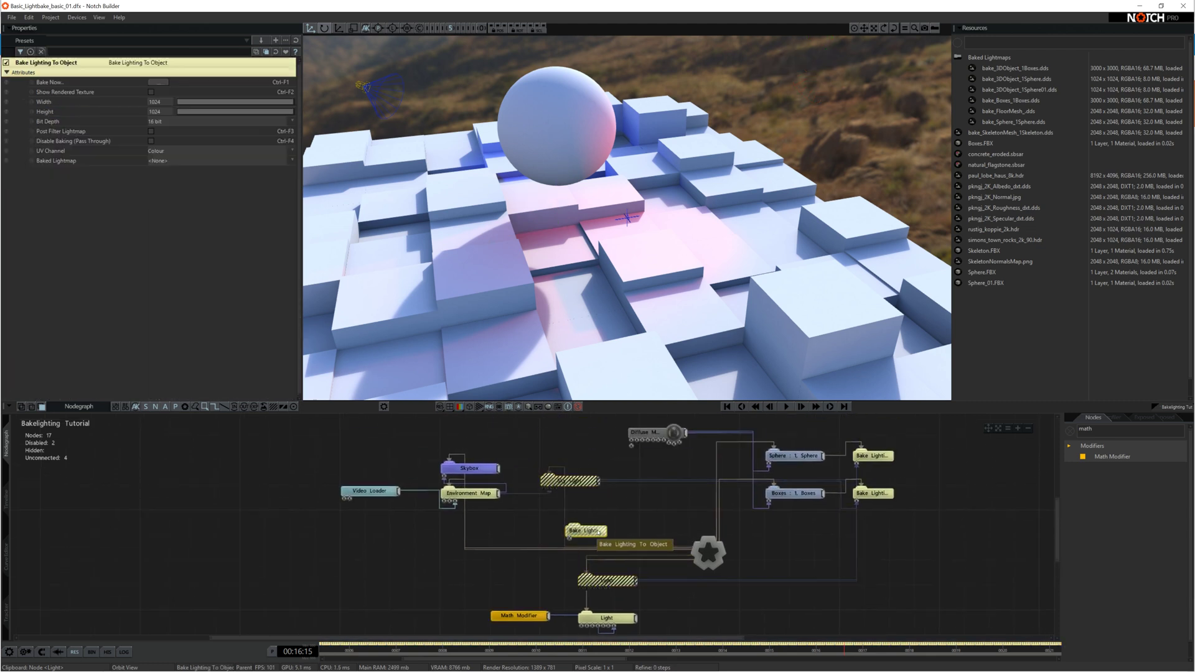
key("Delete")
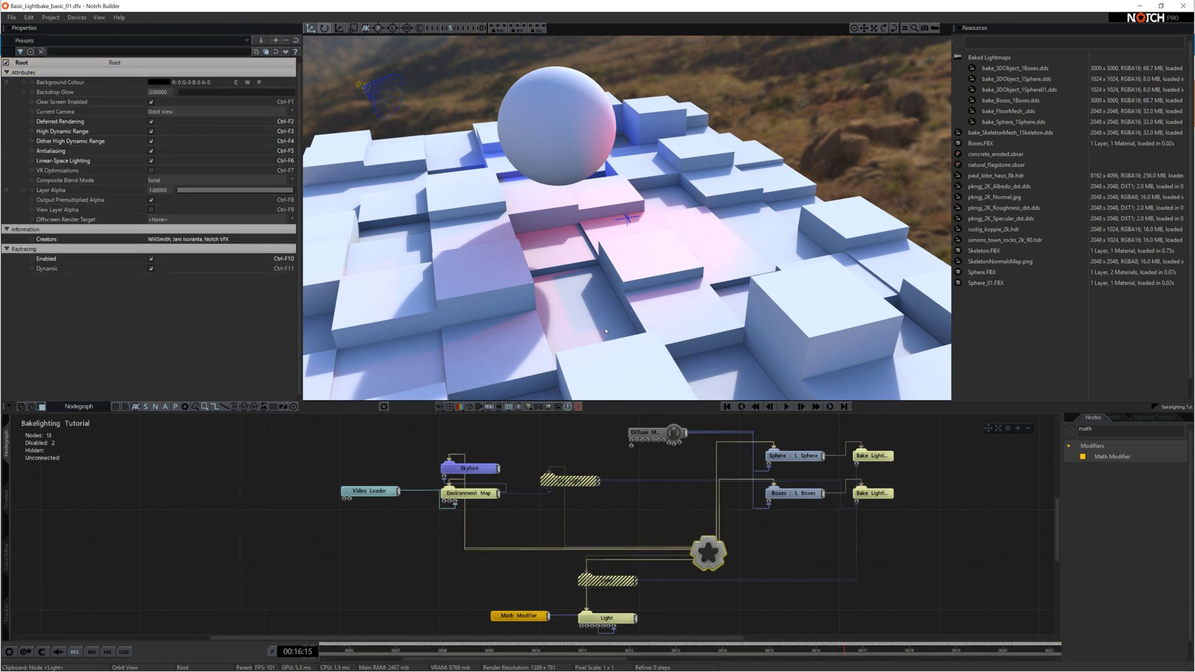
Step: Examine the baked red and sky lighting together with the animated blue Light from several angles
left_click_drag(603, 312, 657, 288)
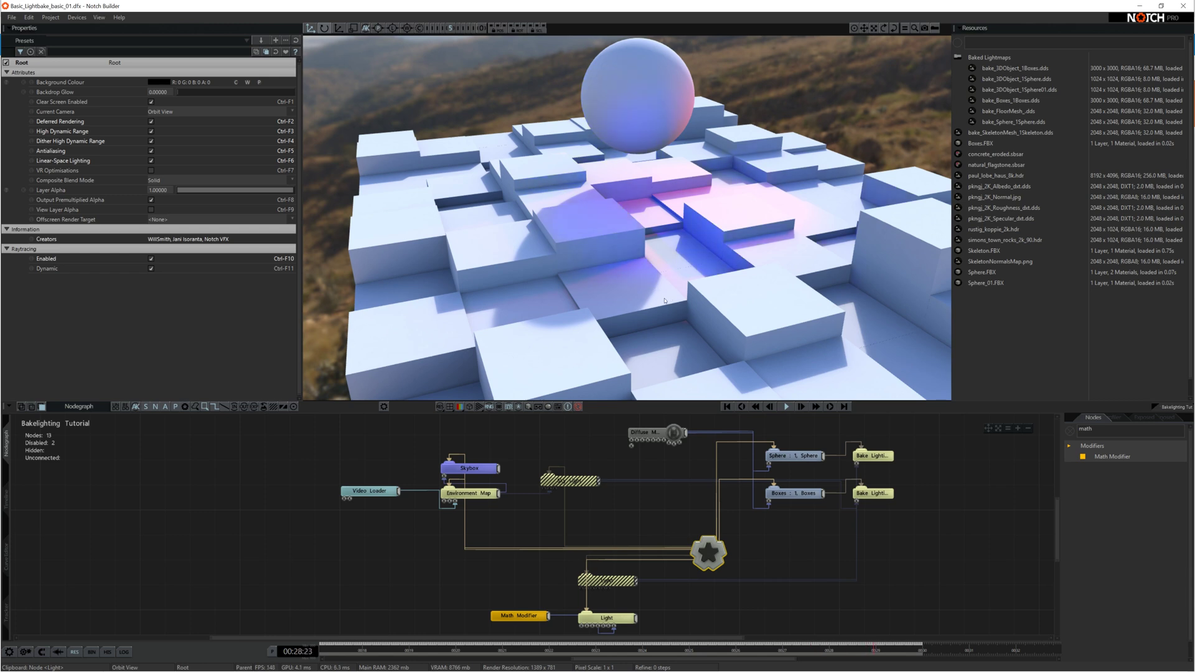
left_click_drag(665, 299, 614, 286)
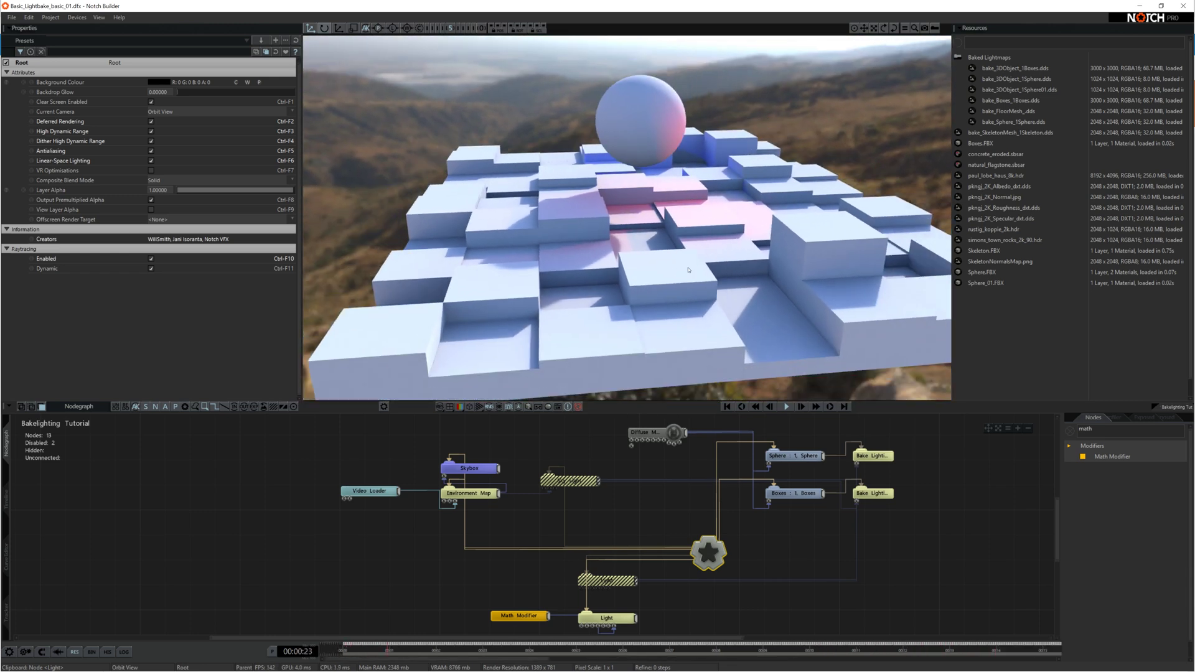
left_click_drag(694, 273, 631, 319)
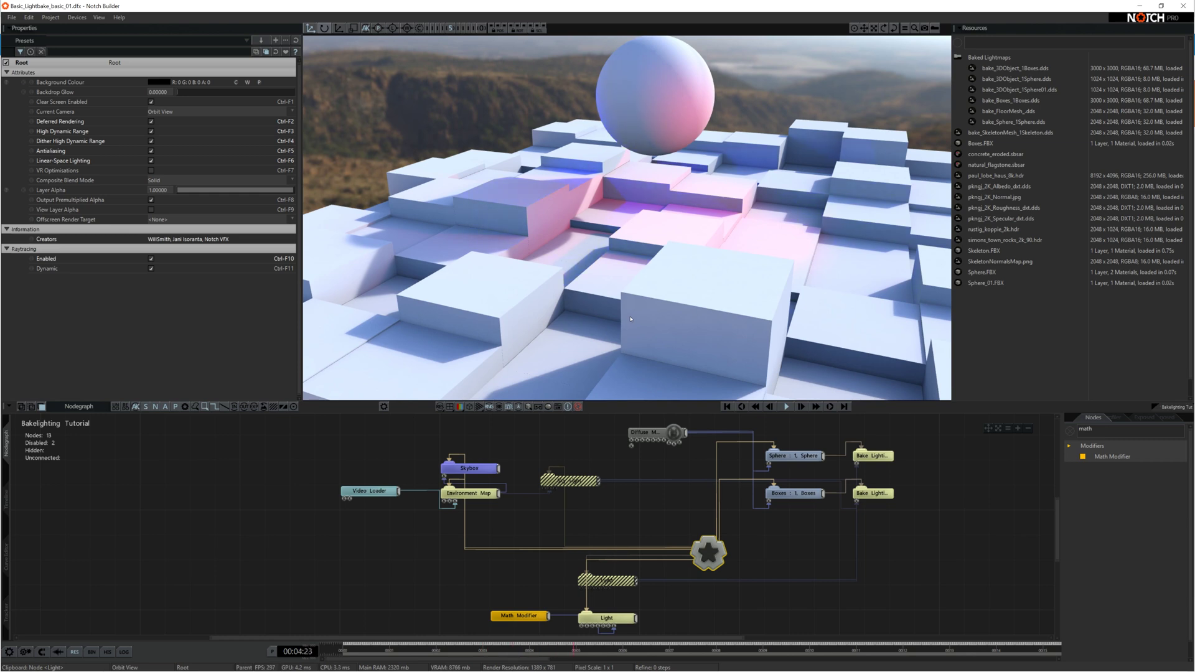
left_click_drag(624, 300, 727, 249)
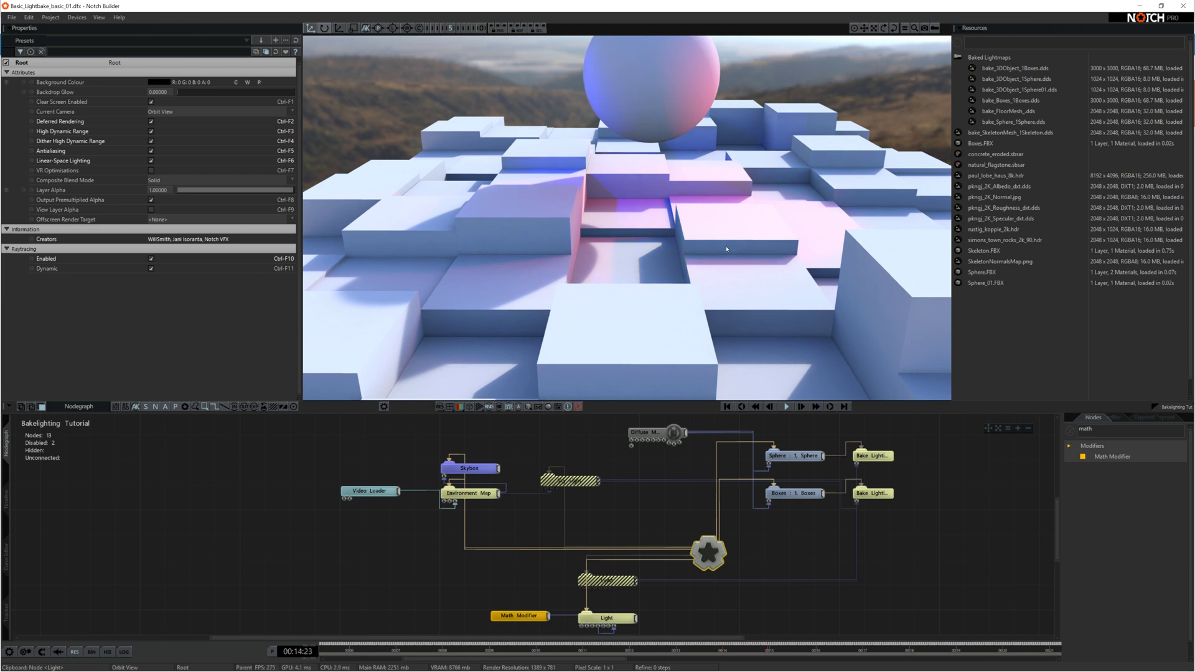